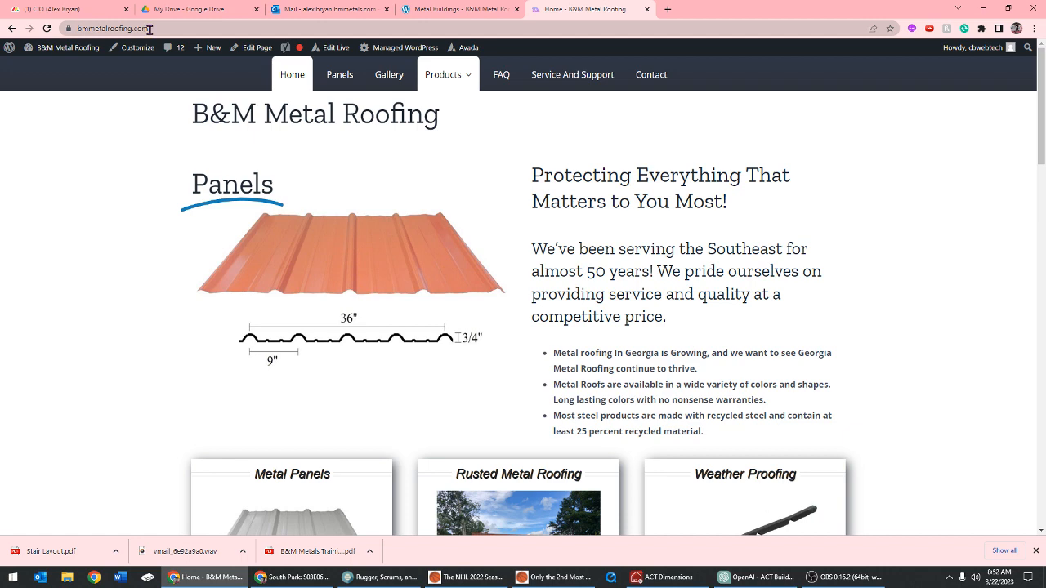
Open the Metal Buildings product page and preview the home workshop photo from its gallery
mouse_move(447, 78)
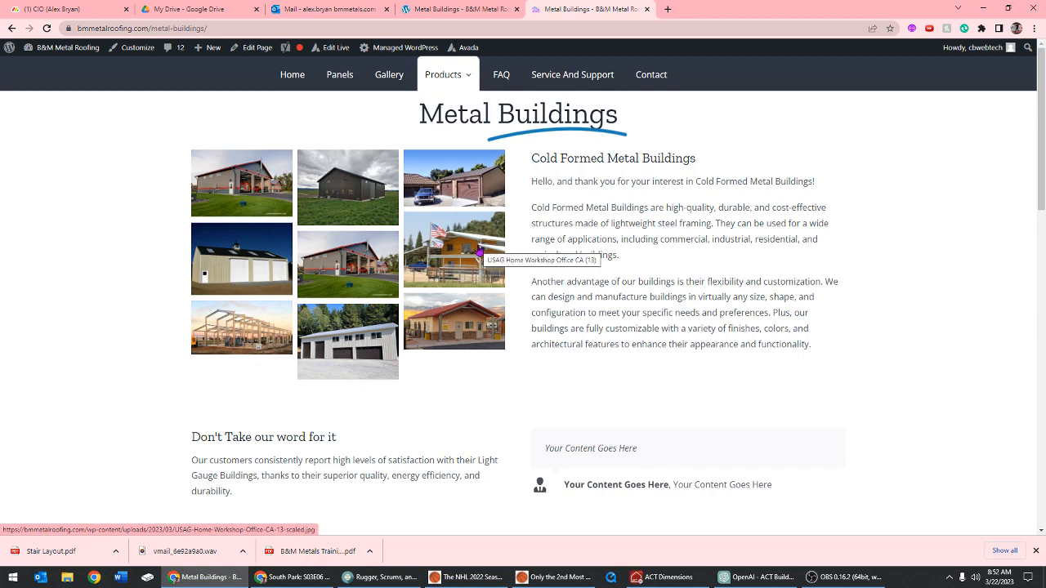
click(479, 252)
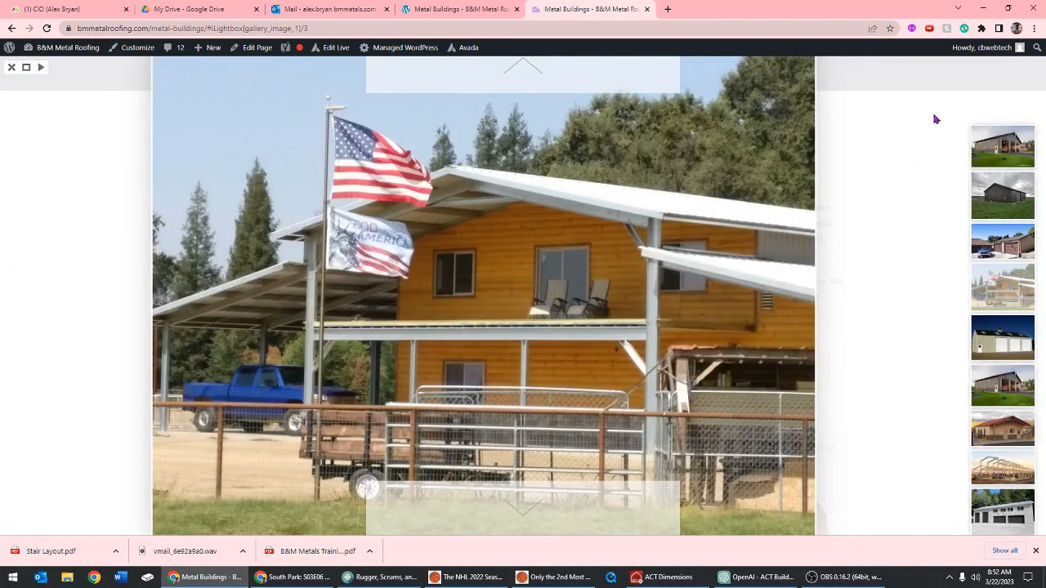
click(89, 113)
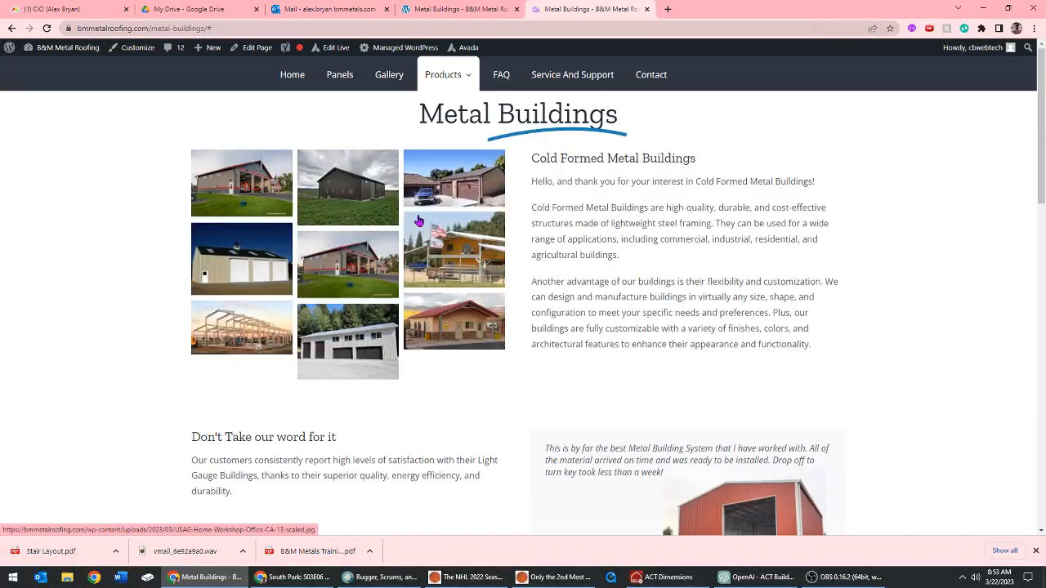
Review the customer testimonial and the contact options in the Get a Quote section of the Metal Buildings page
scroll(575, 317, down, 3)
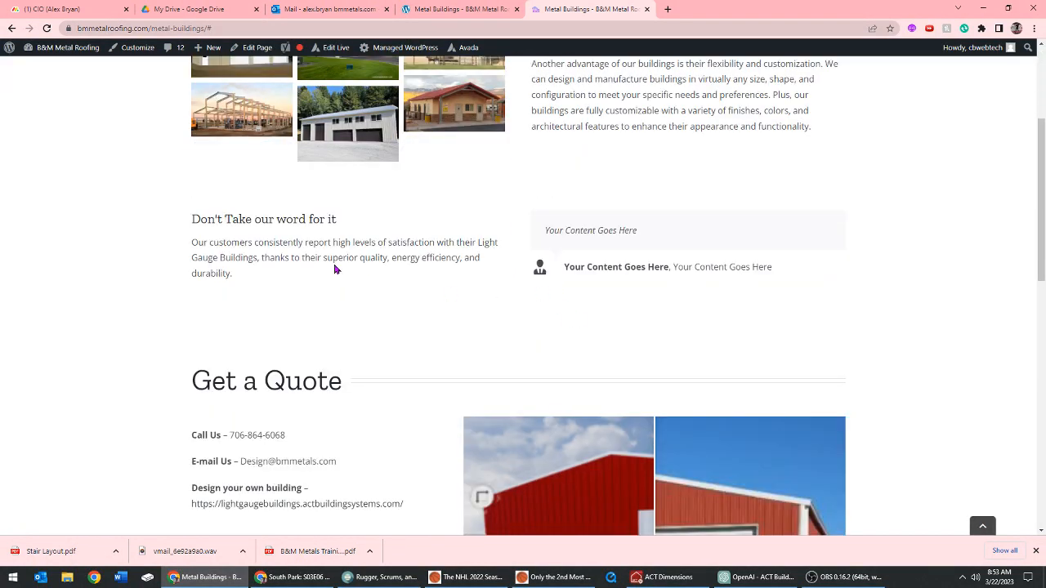
scroll(602, 280, down, 1)
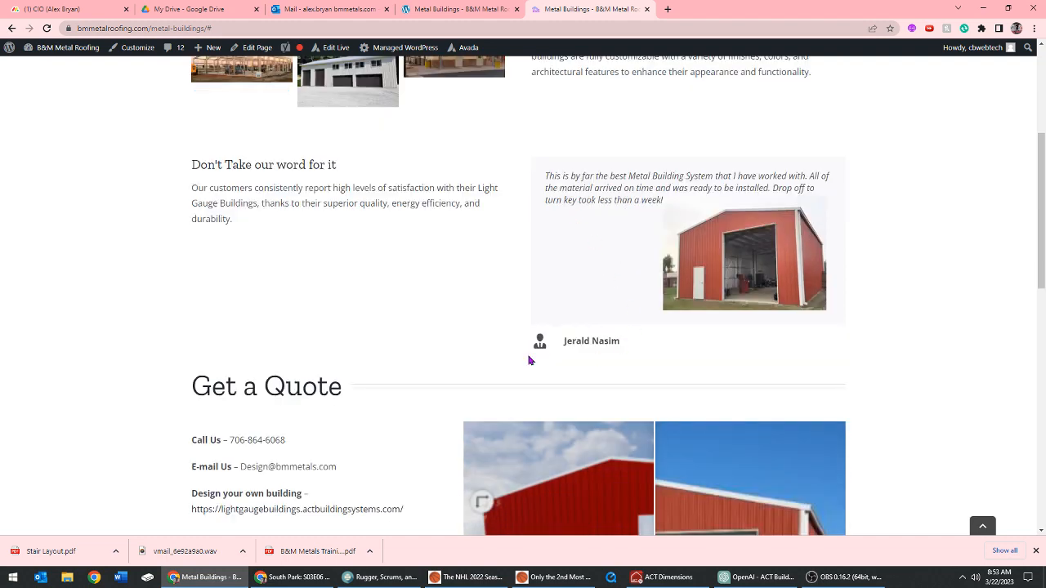
scroll(496, 261, down, 4)
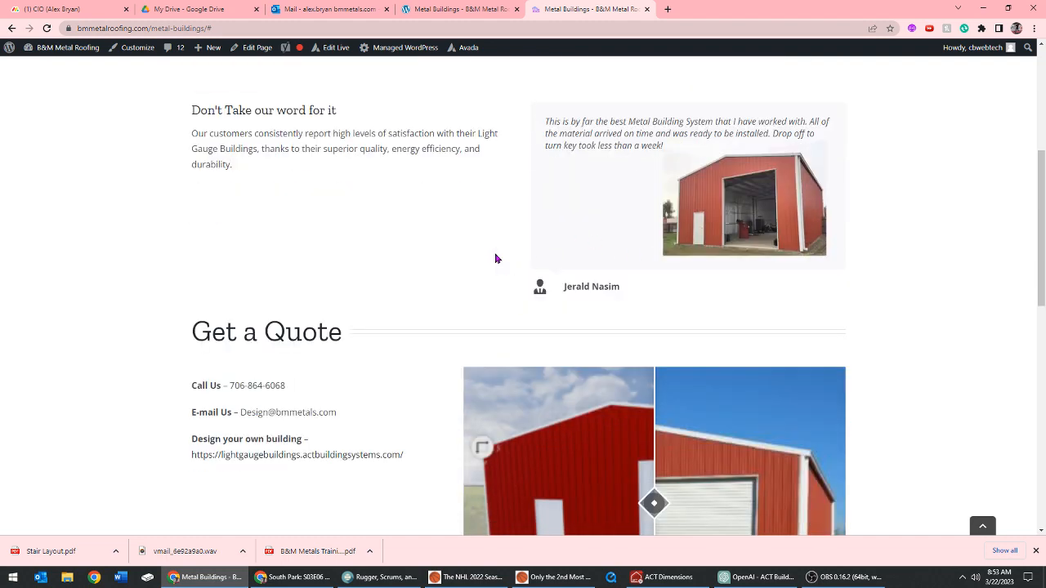
scroll(674, 378, down, 1)
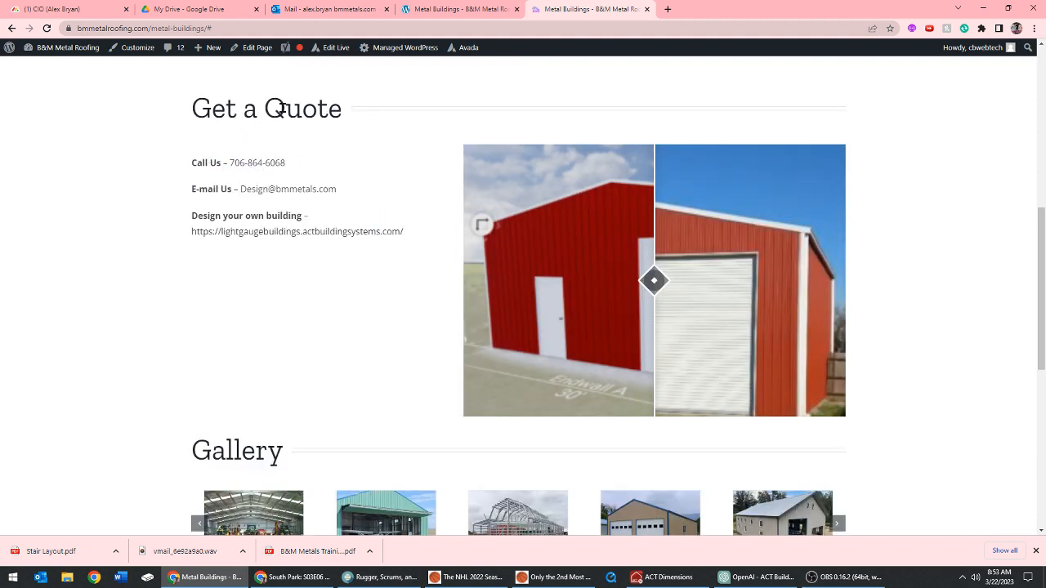
scroll(238, 171, up, 1)
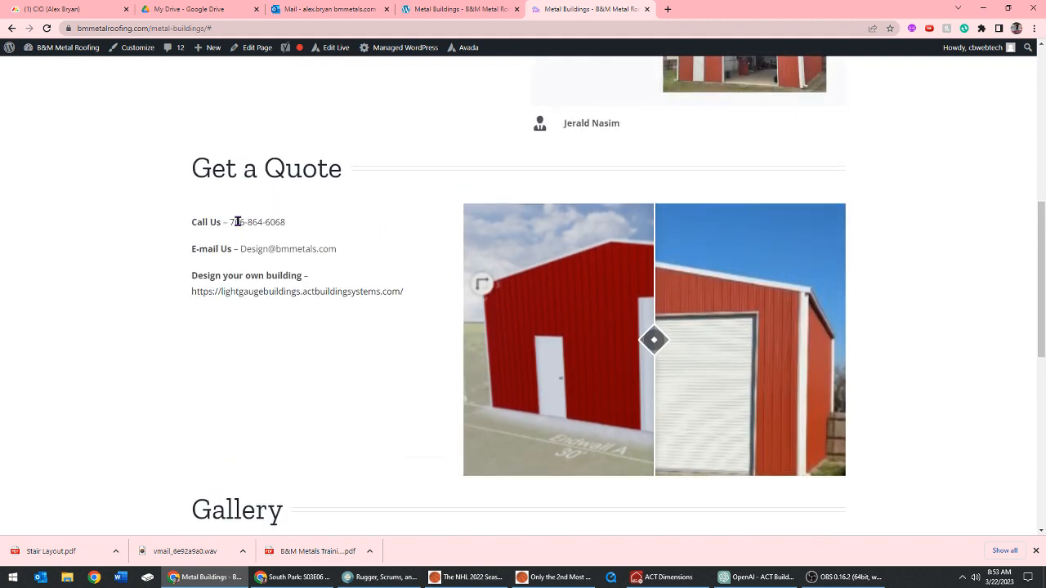
drag(242, 250, 341, 241)
scroll(346, 259, down, 1)
click(341, 201)
drag(341, 201, 242, 189)
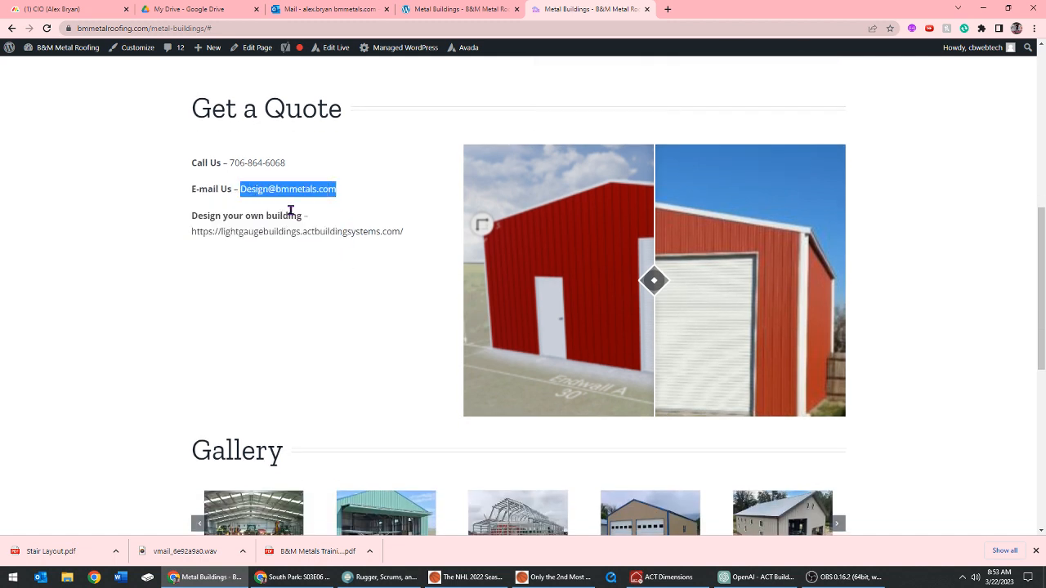
scroll(291, 212, up, 1)
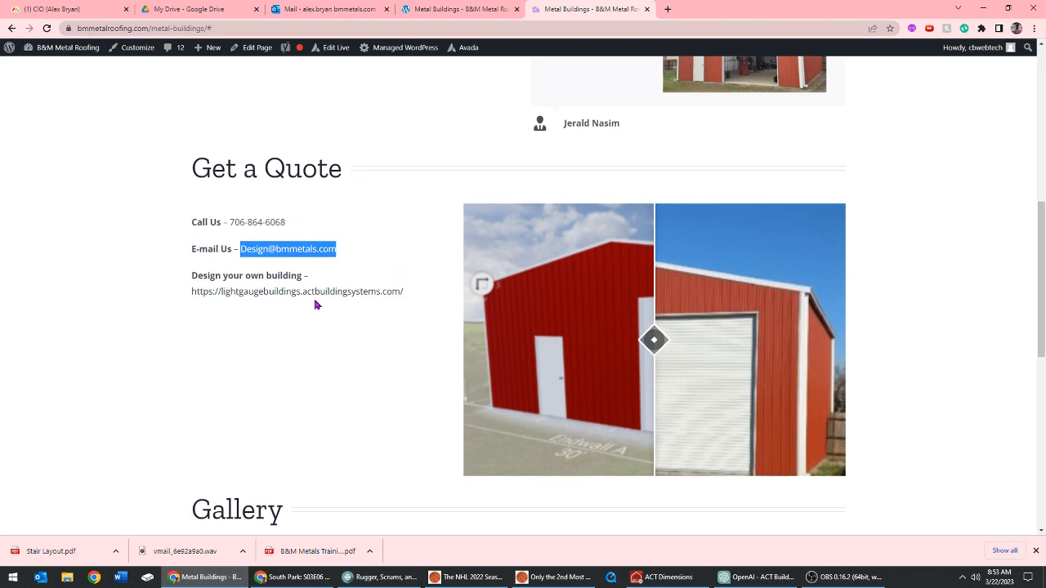
scroll(316, 304, down, 2)
scroll(262, 339, up, 1)
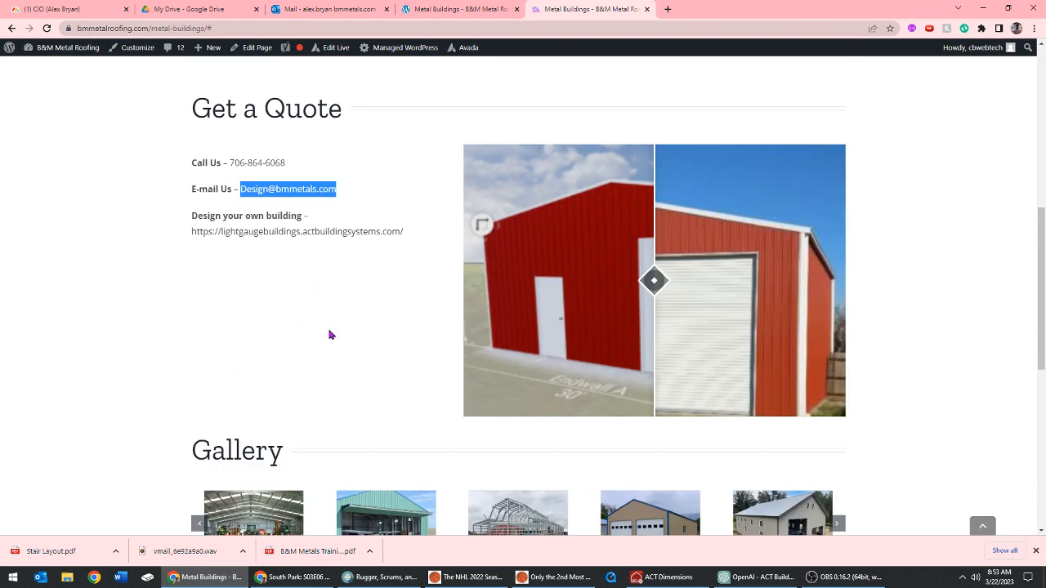
Open the linked 3D building designer and create a new building from the Single slope template
click(271, 236)
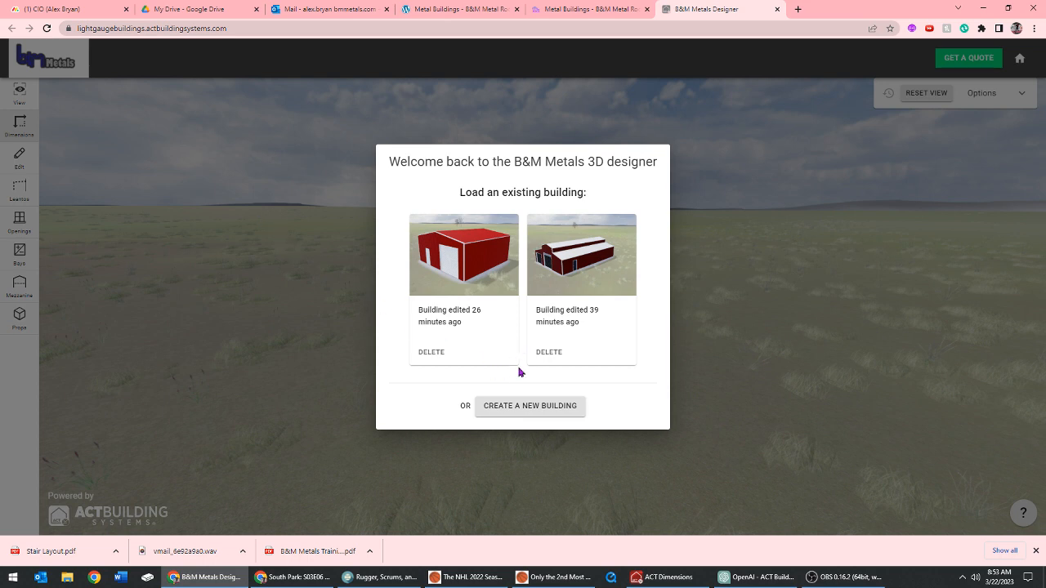
click(525, 406)
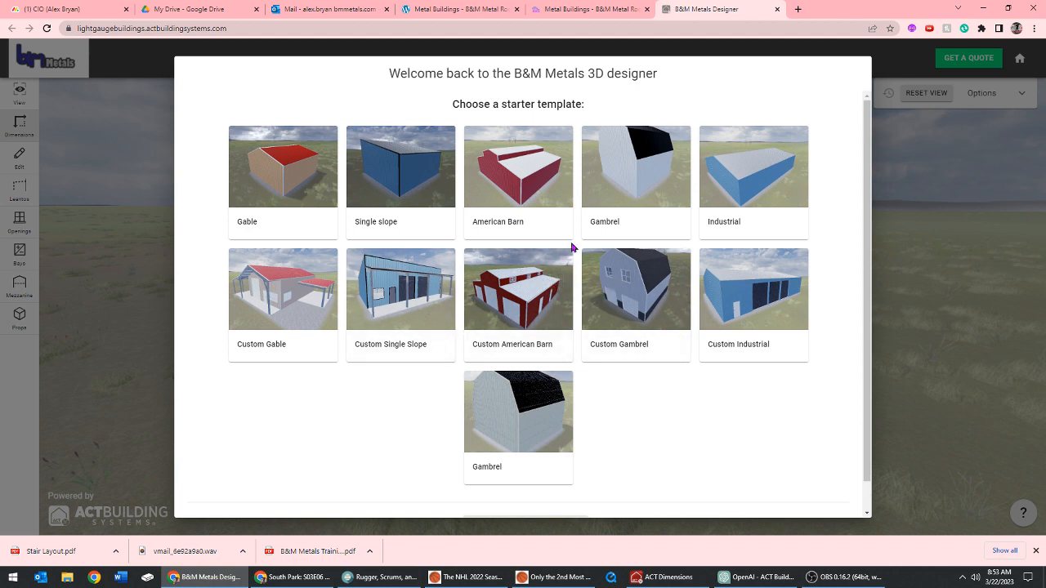
click(416, 159)
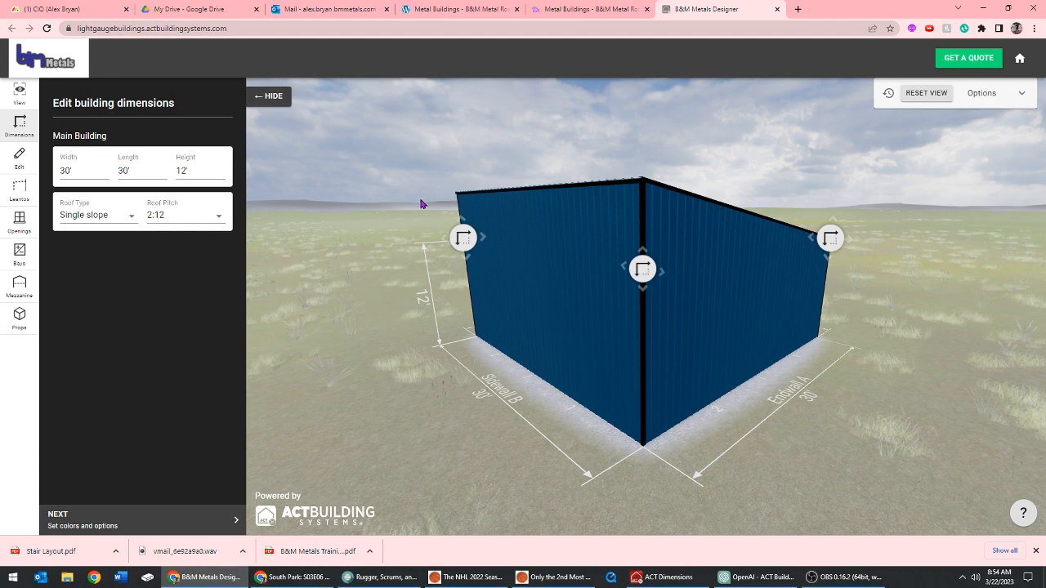
Set the main building's width to 24', length to 24' and height to 10'
scroll(412, 209, down, 2)
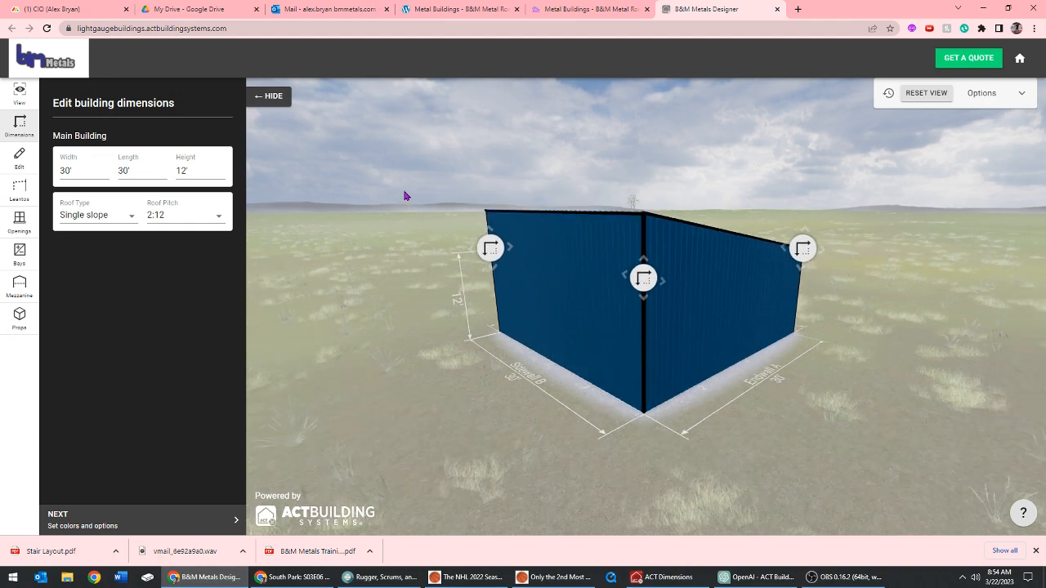
drag(404, 196, 434, 200)
drag(575, 278, 607, 273)
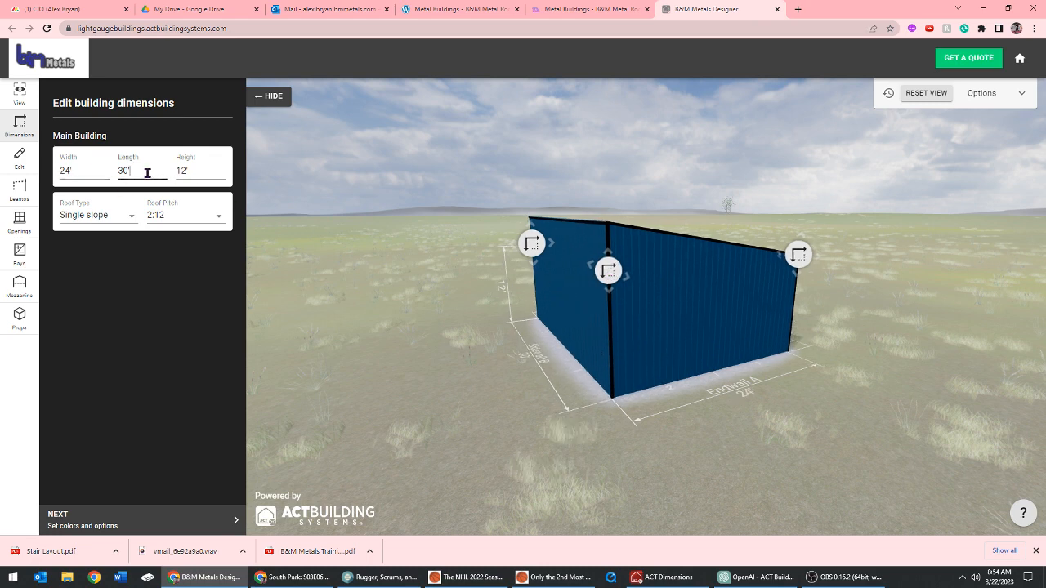
drag(145, 171, 119, 171)
text(24)
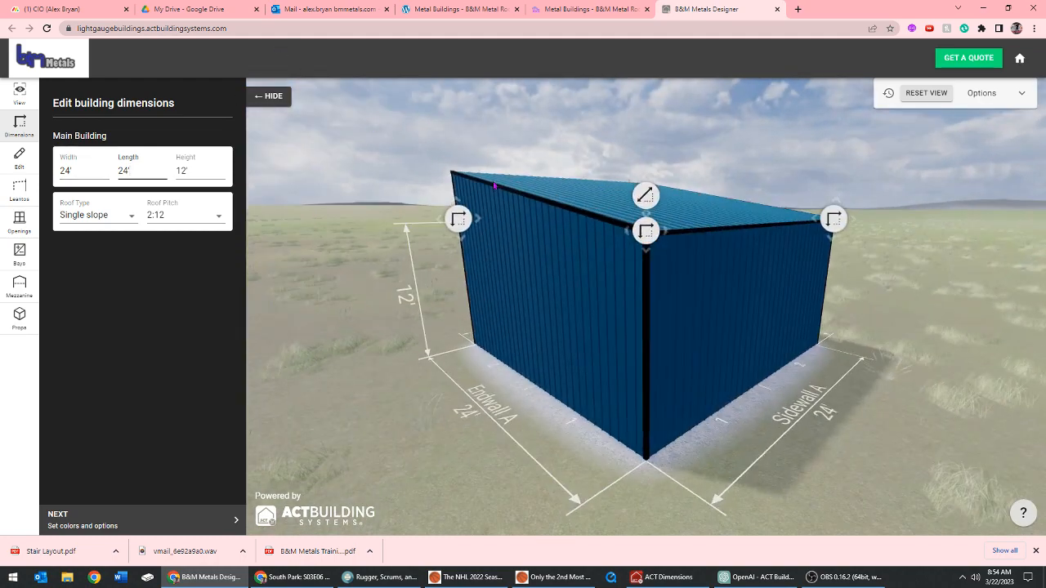
drag(345, 260, 427, 262)
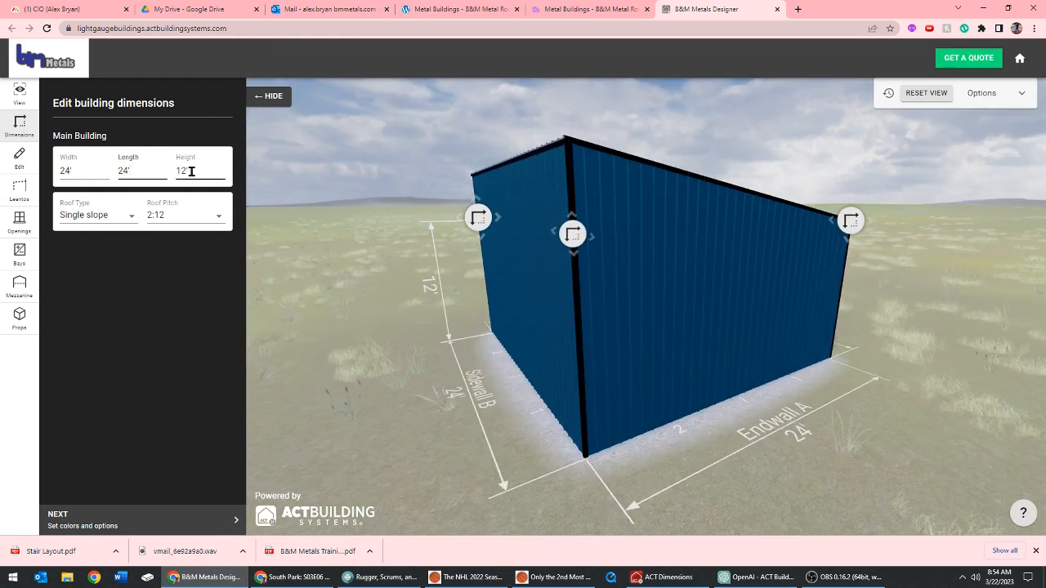
drag(855, 222, 860, 256)
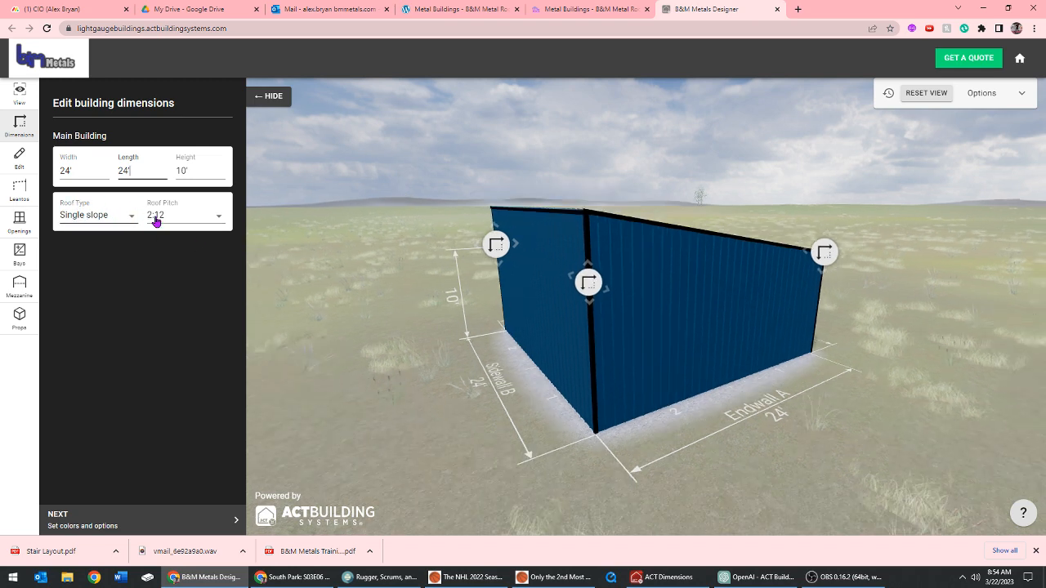
Set the main building's roof pitch to 1:12
click(217, 215)
click(176, 198)
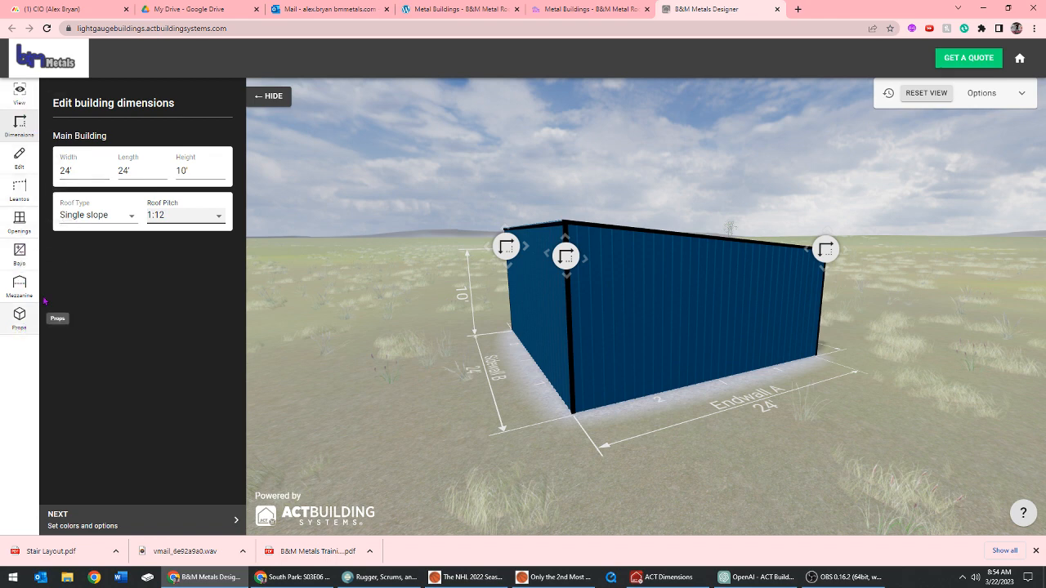
scroll(432, 274, up, 1)
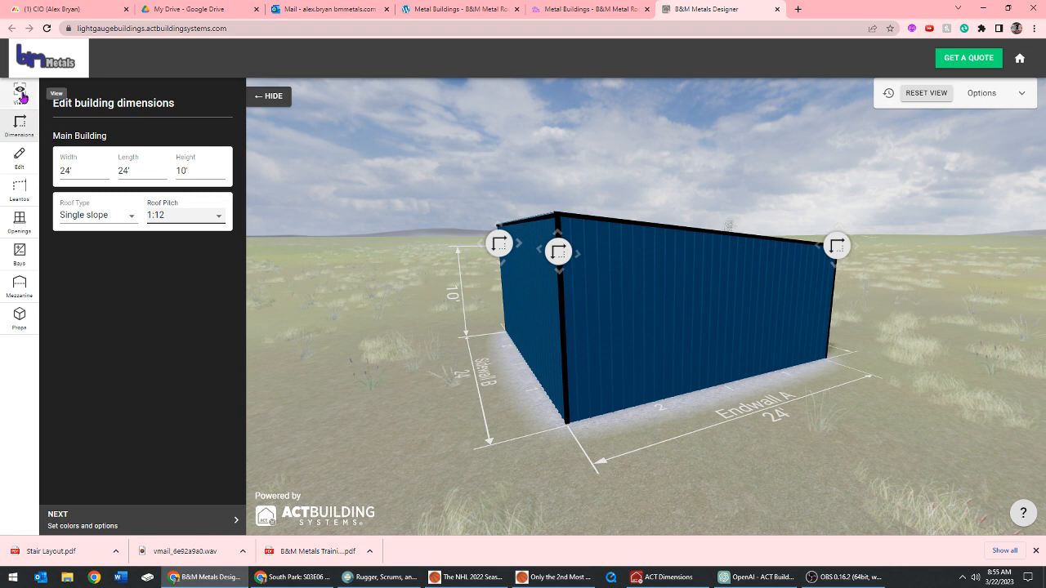
Try Rural Red on the roof, settle on Sierra Tan as the roof color, and set the overhang to 1'
click(19, 156)
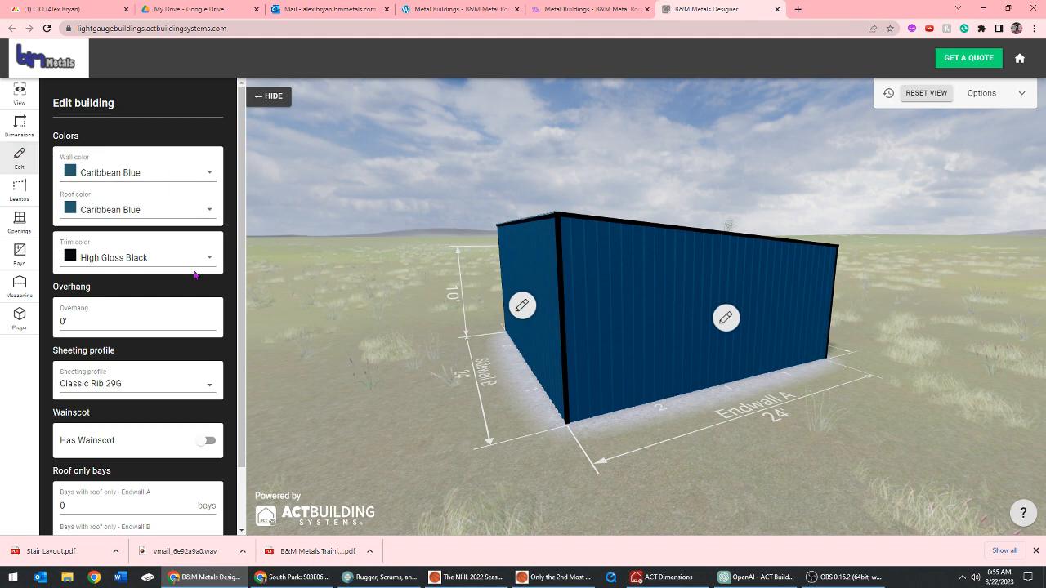
click(204, 211)
click(145, 273)
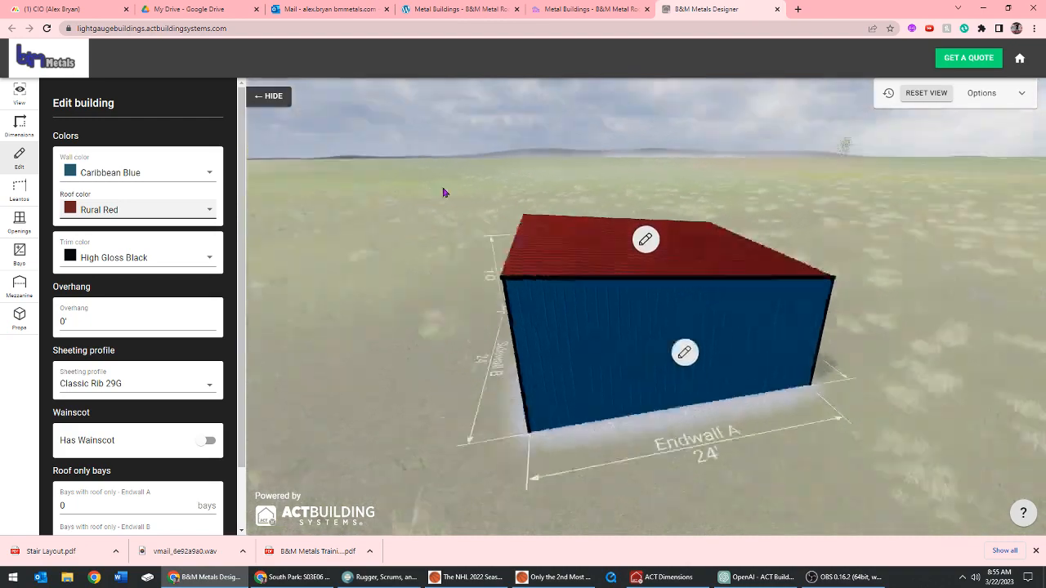
click(187, 217)
click(128, 177)
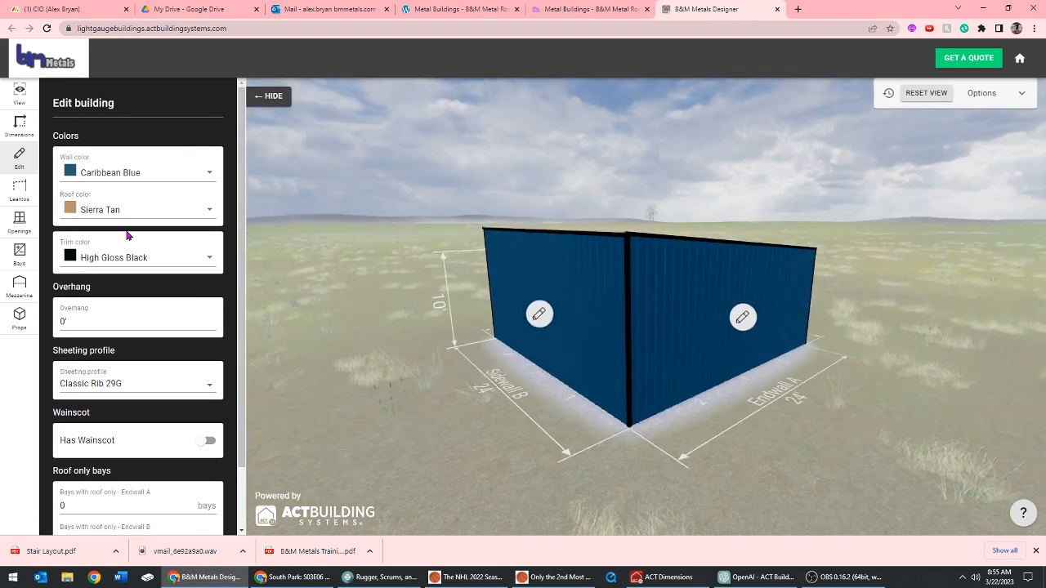
scroll(127, 236, down, 2)
drag(80, 250, 60, 255)
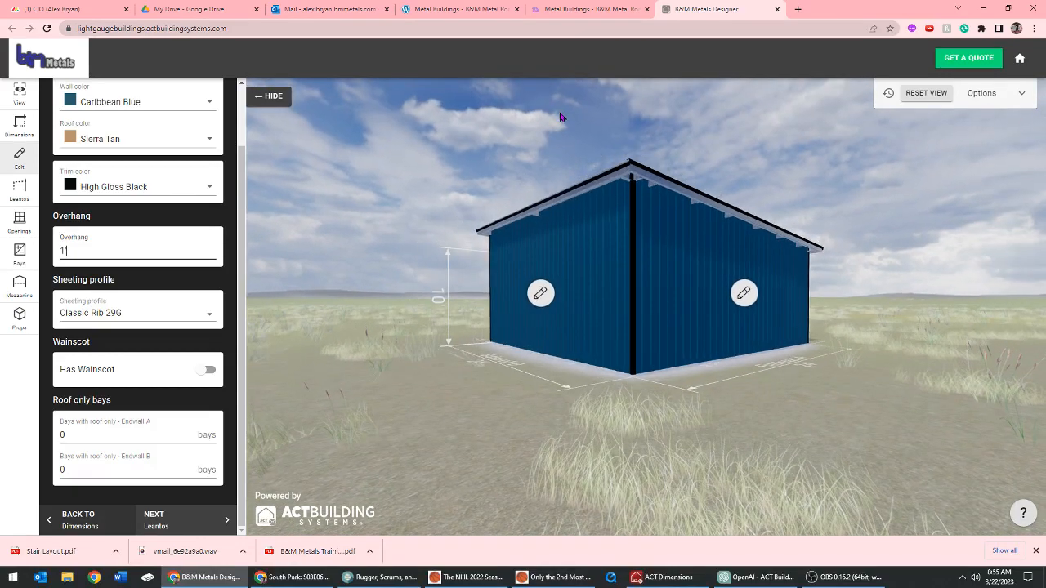
Add a wainscot to the building with a height of 3' and the Galvalume color
click(210, 370)
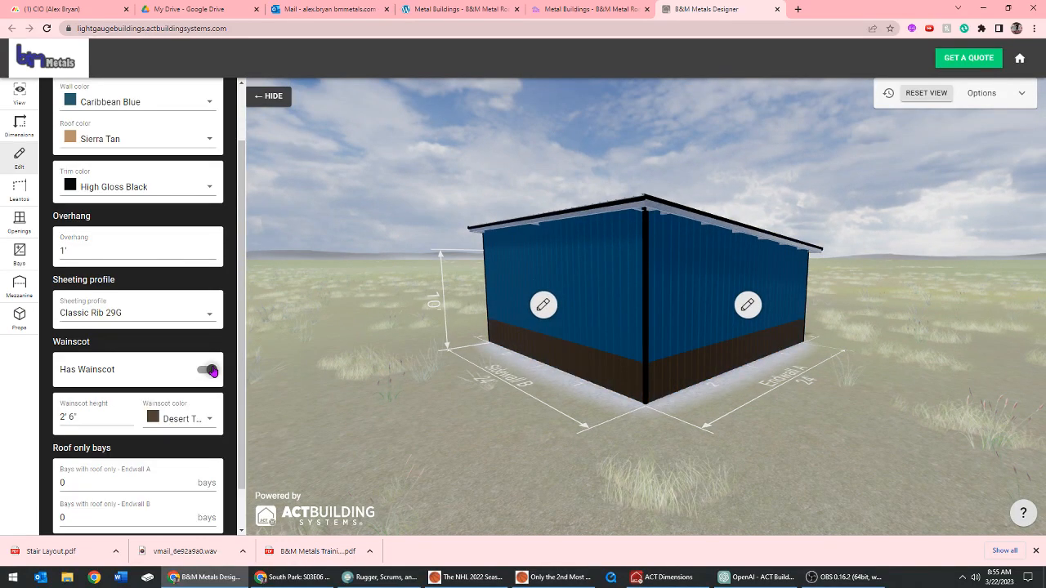
scroll(183, 334, down, 1)
click(101, 369)
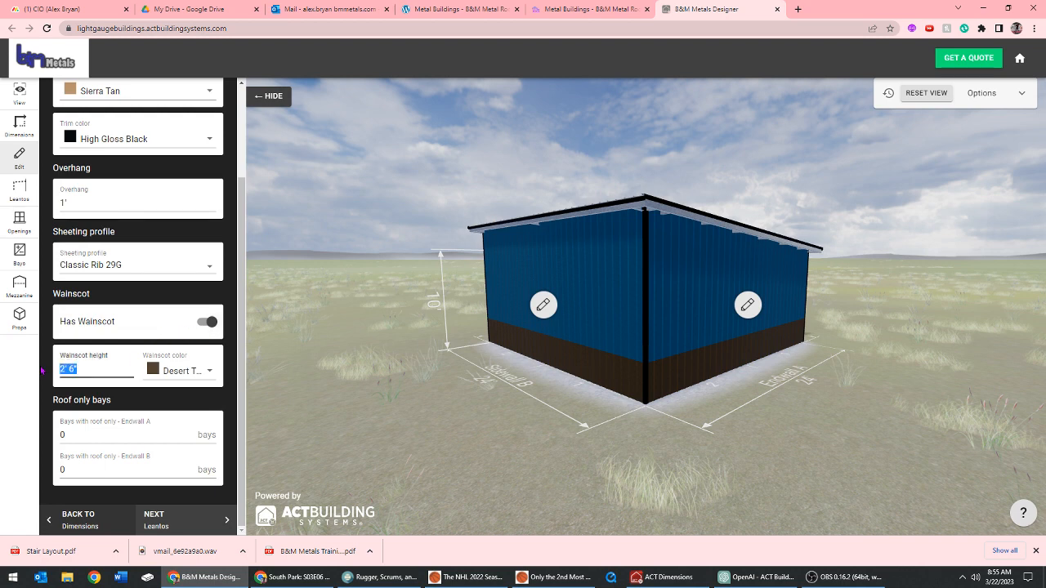
text(3)
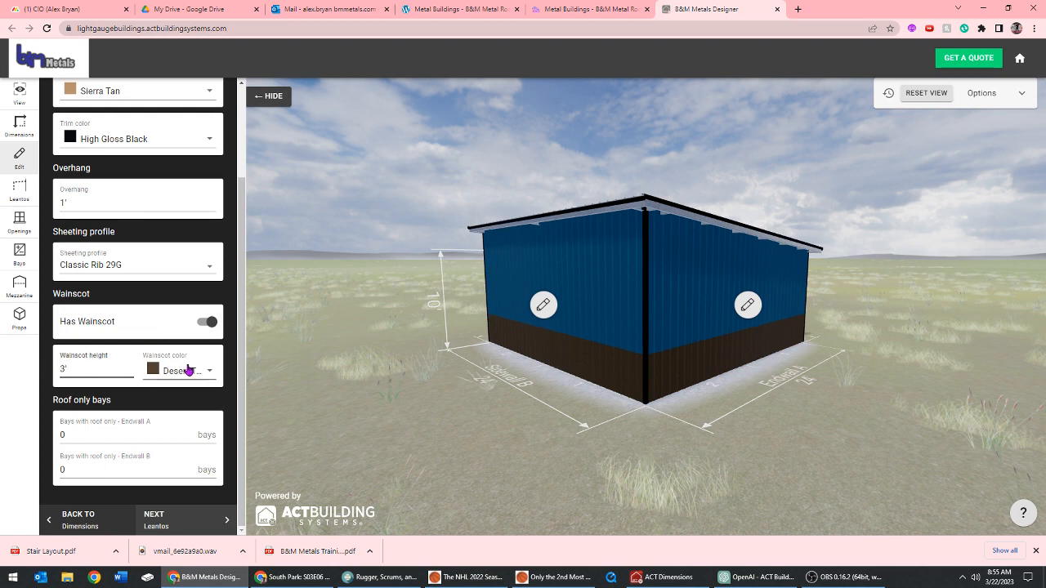
click(190, 371)
click(191, 512)
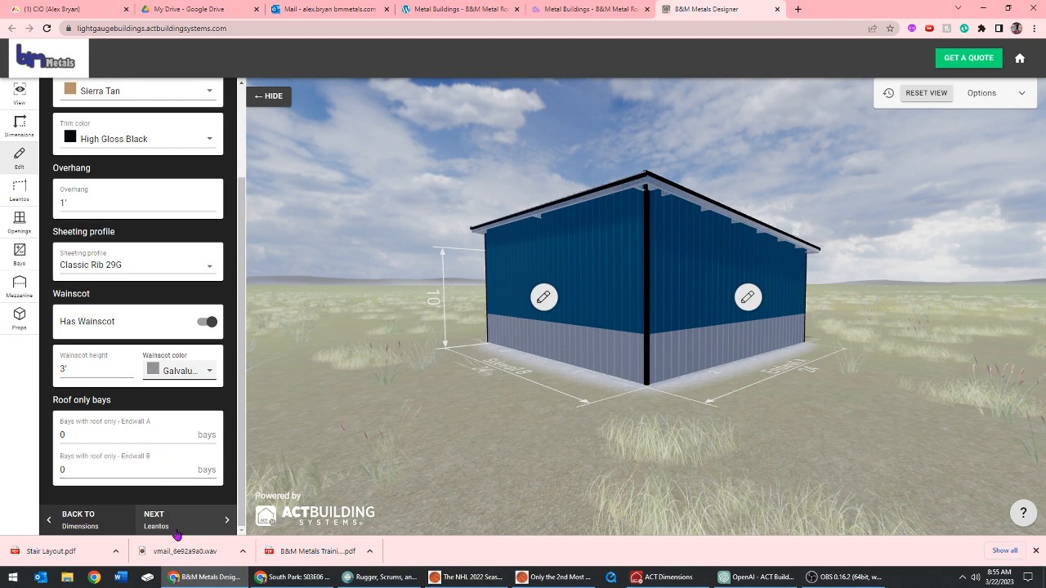
Enable individual bays for lean-tos and add a lean-to to both bays of Sidewall B
click(19, 188)
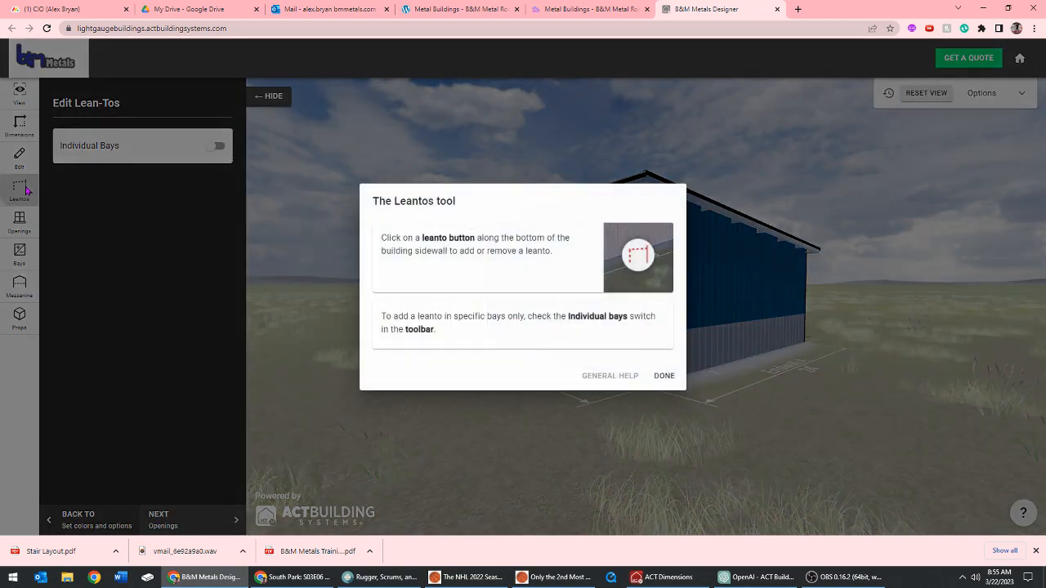
click(662, 376)
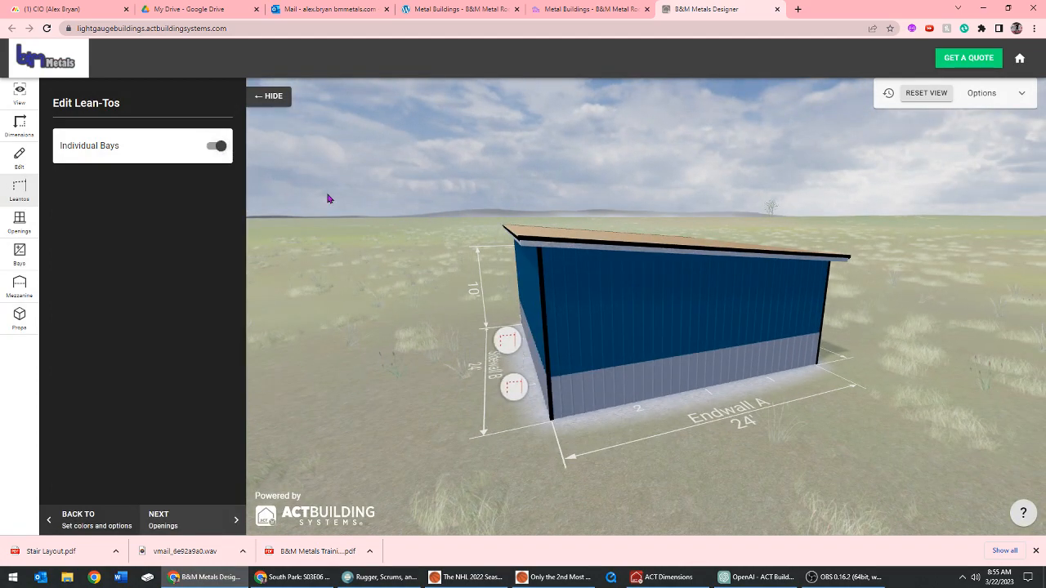
drag(328, 199, 486, 358)
click(493, 357)
click(393, 370)
drag(396, 373, 431, 373)
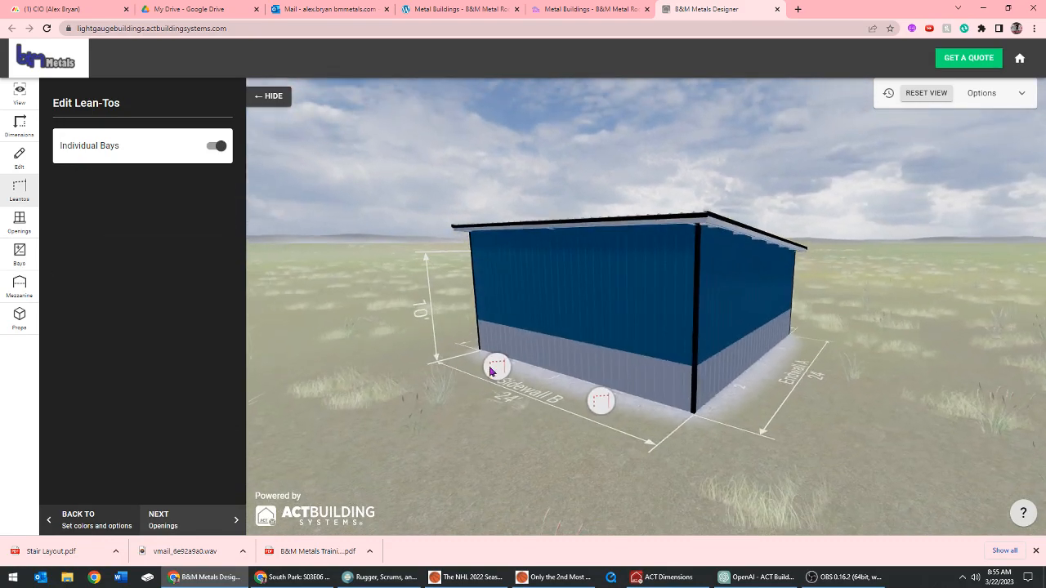
click(492, 371)
click(595, 400)
drag(387, 175, 286, 218)
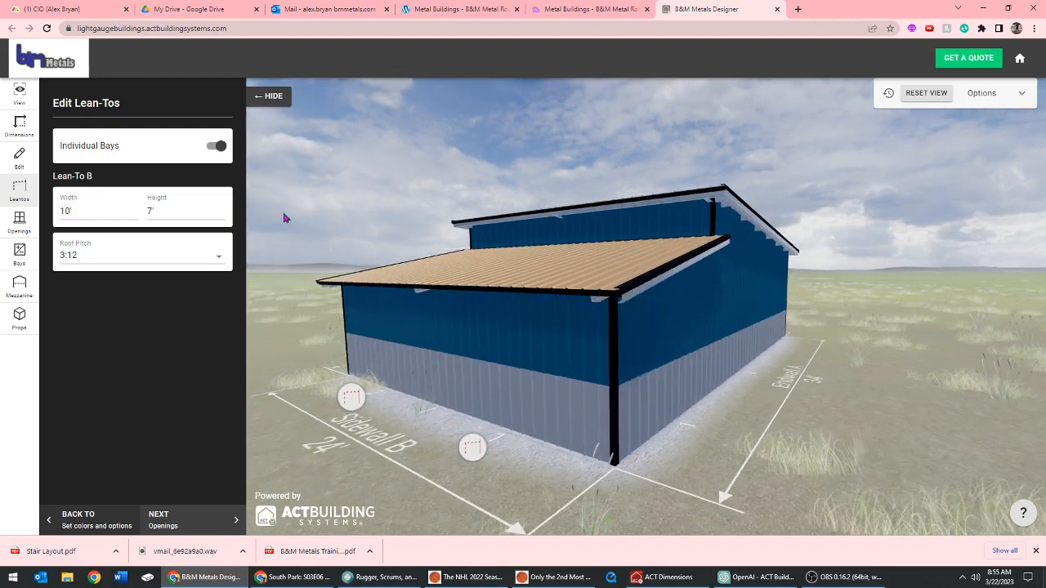
Set the roof pitch of Lean-To B to 1:12
click(218, 260)
click(98, 217)
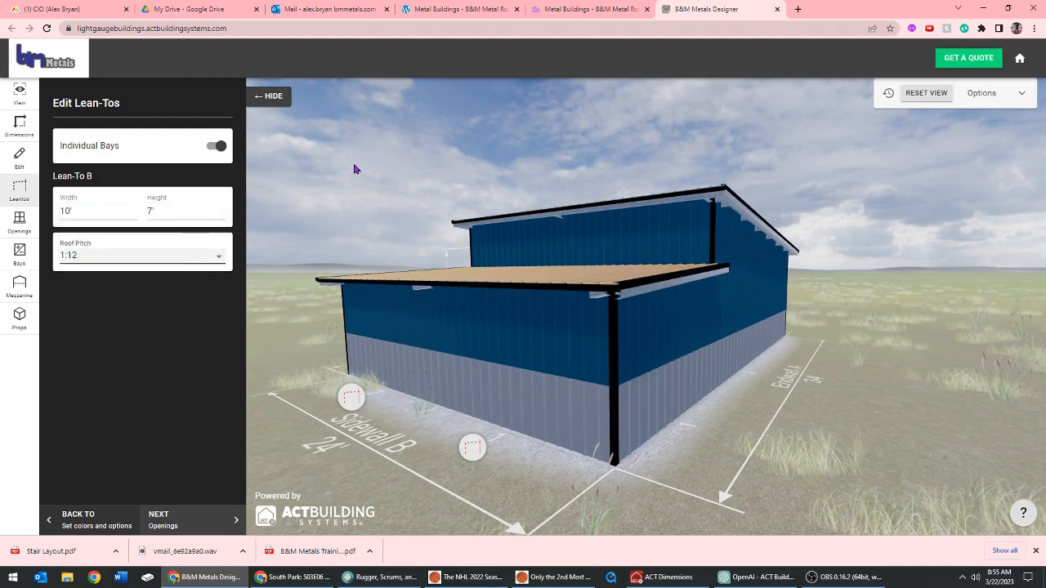
mouse_move(354, 169)
mouse_down()
mouse_move(425, 168)
mouse_move(372, 157)
mouse_move(348, 173)
mouse_up()
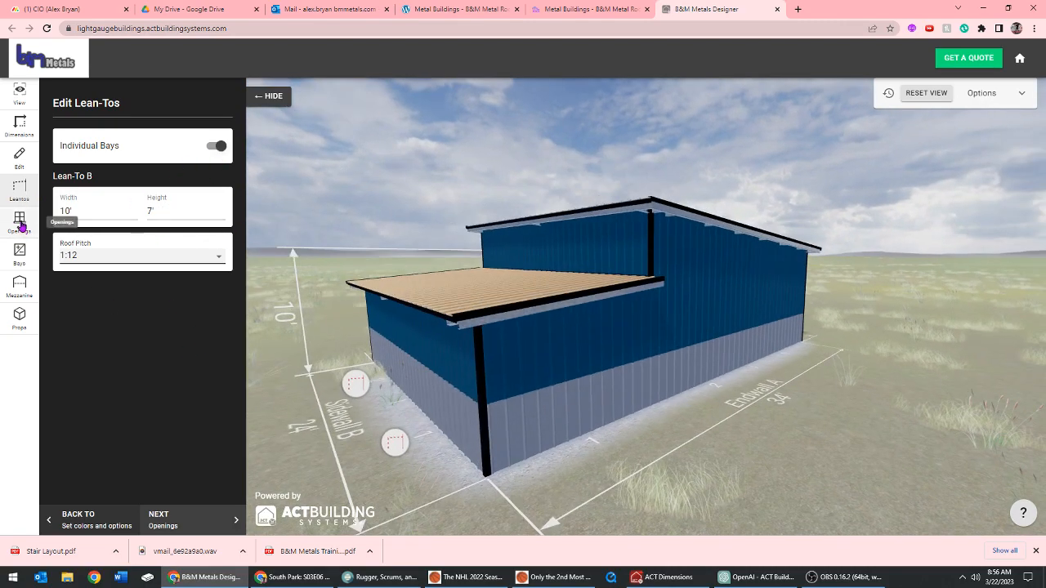
Inspect the building with its sheeting hidden and shown through the view options, and close the browser's downloads bar
drag(318, 226, 371, 272)
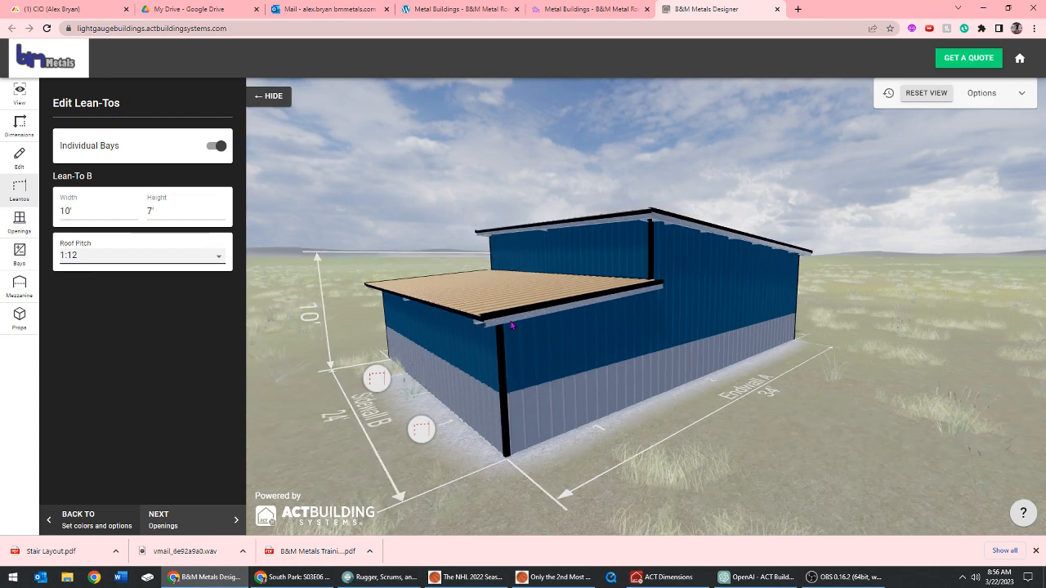
drag(511, 325, 482, 185)
click(1020, 100)
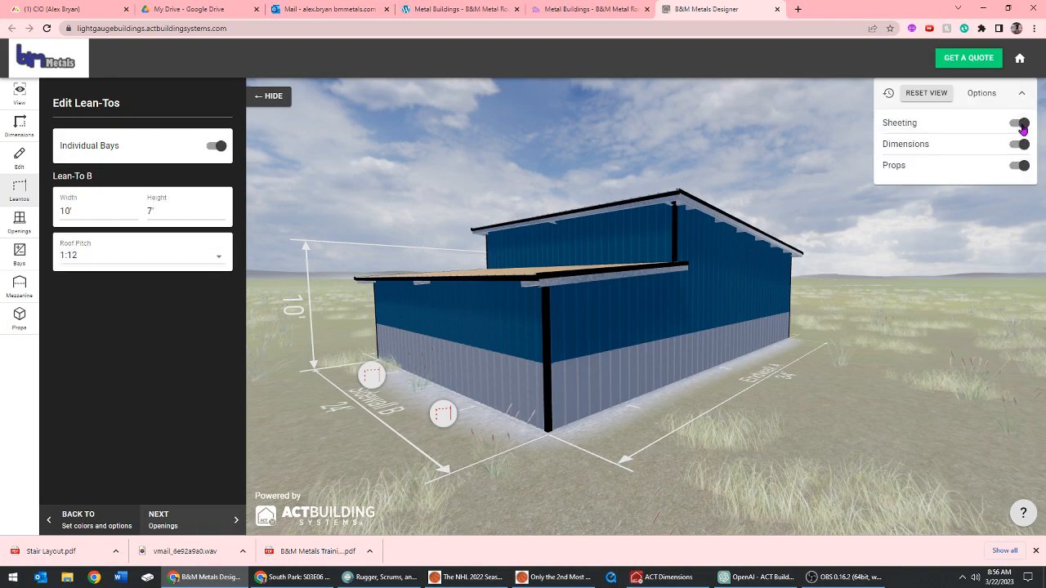
click(1019, 122)
click(1020, 123)
click(1020, 123)
click(1020, 122)
mouse_move(865, 284)
mouse_down()
mouse_move(850, 289)
mouse_move(860, 283)
mouse_up()
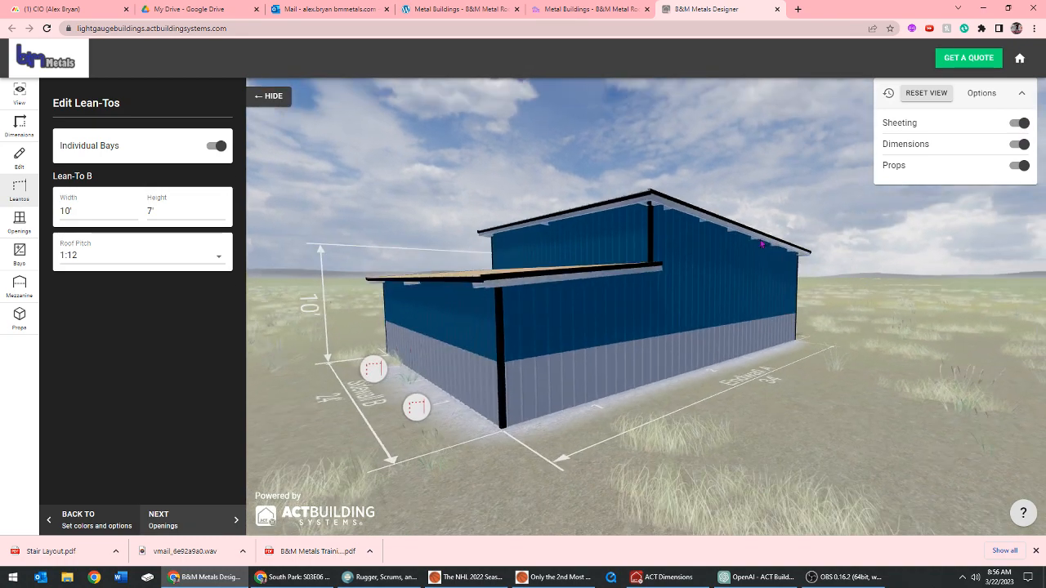
drag(449, 227, 434, 201)
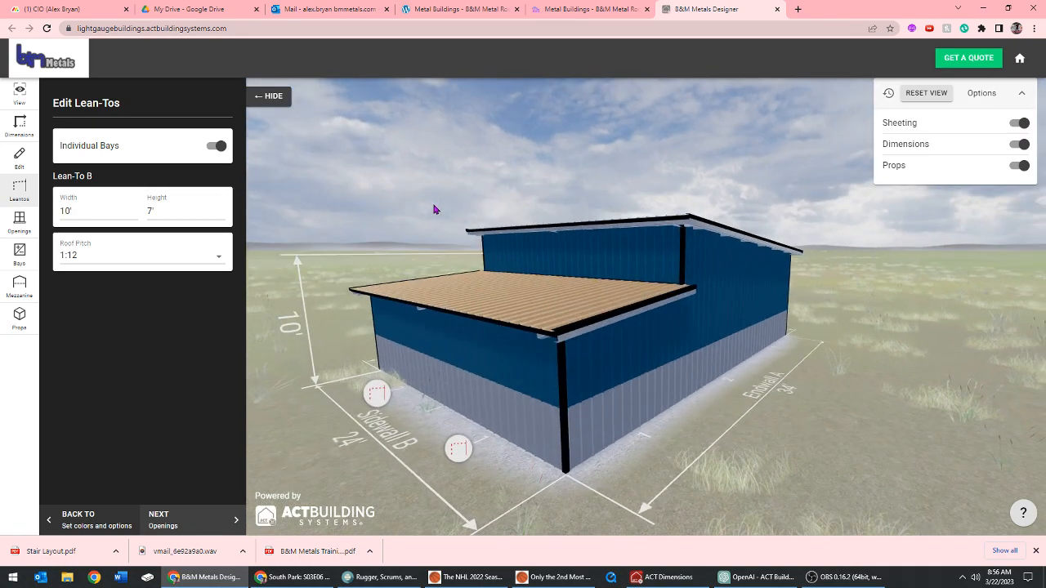
click(1035, 551)
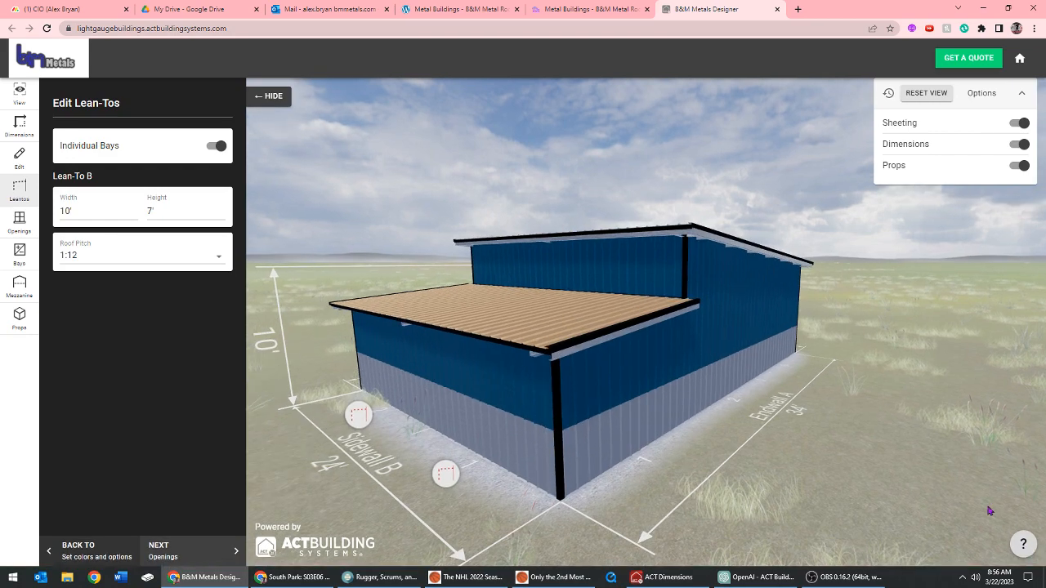
Add a 3' by 7' High Gloss Black personnel door to Endwall A, in the bay nearest Sidewall A
drag(541, 297, 472, 328)
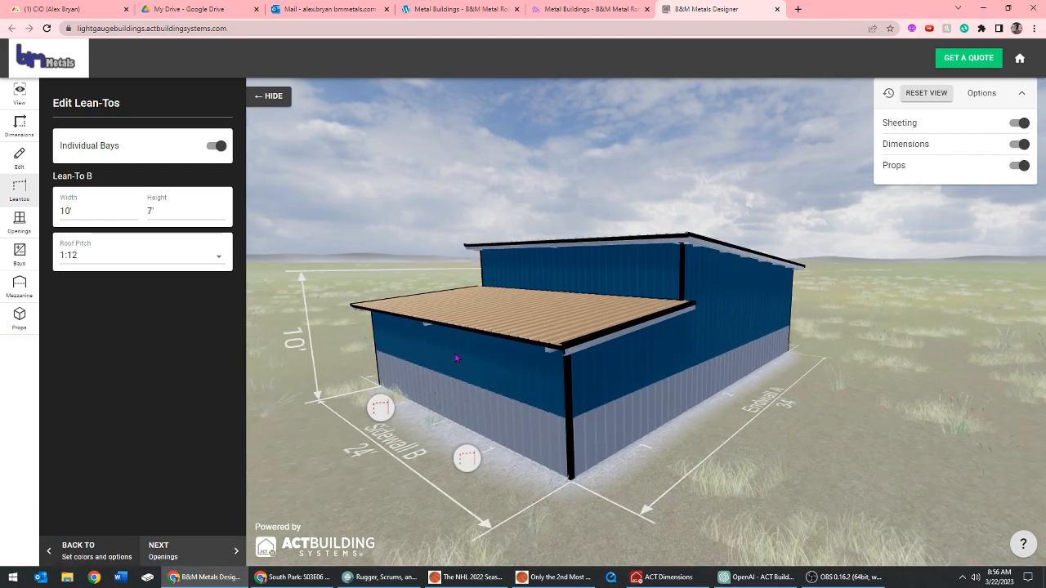
drag(646, 370, 580, 338)
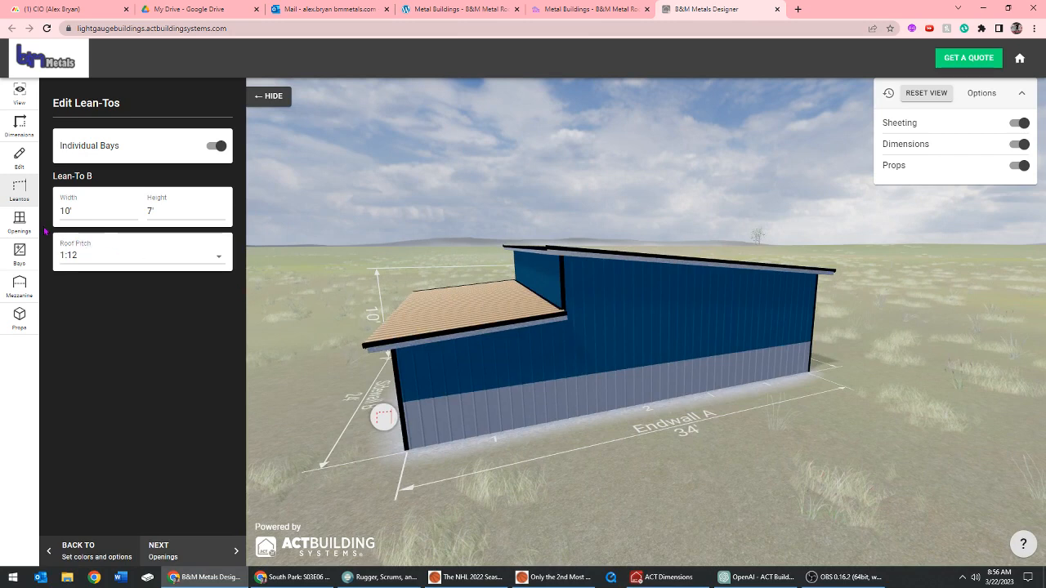
click(20, 219)
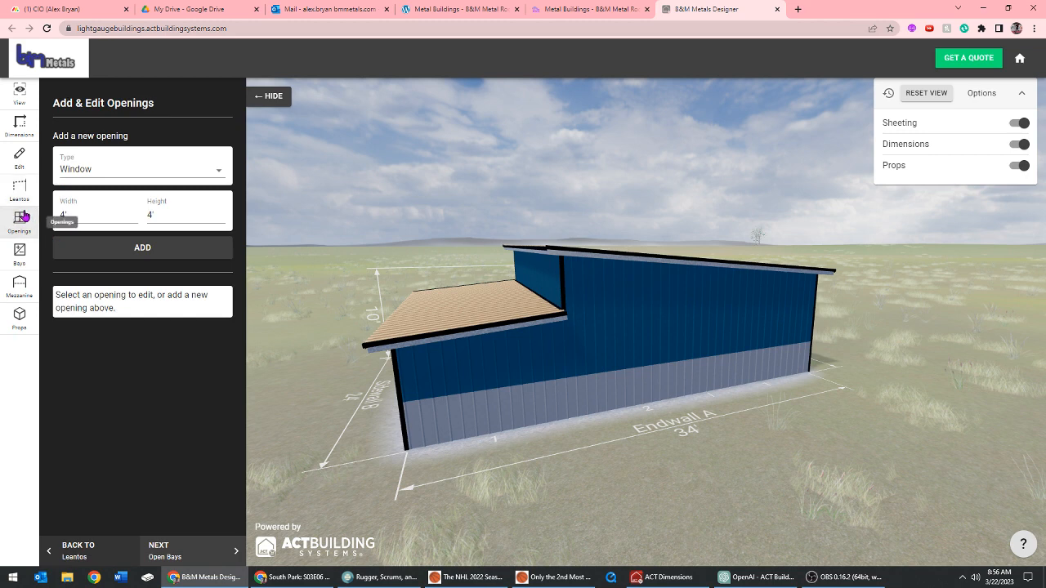
click(131, 170)
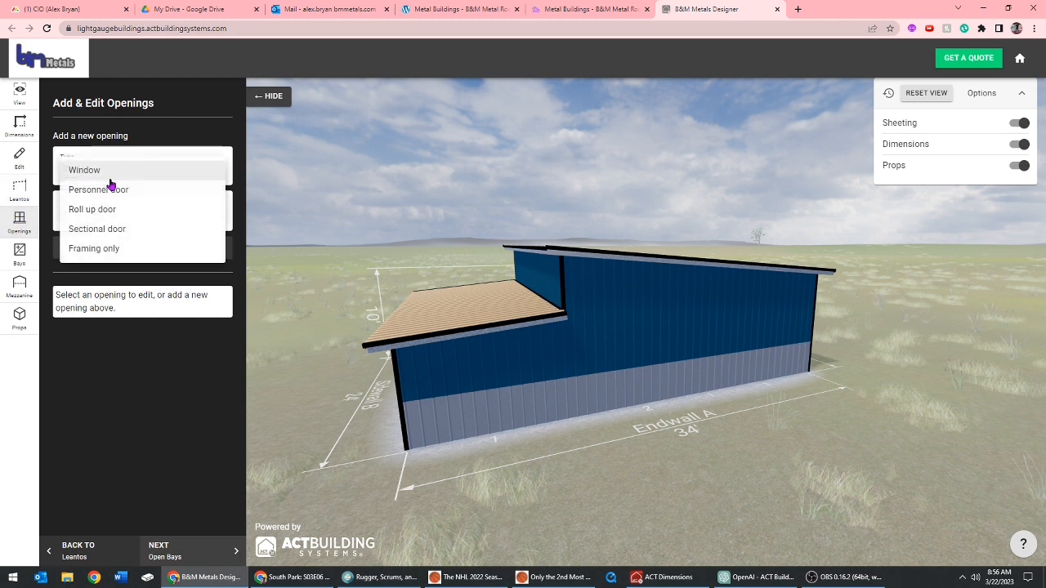
click(105, 190)
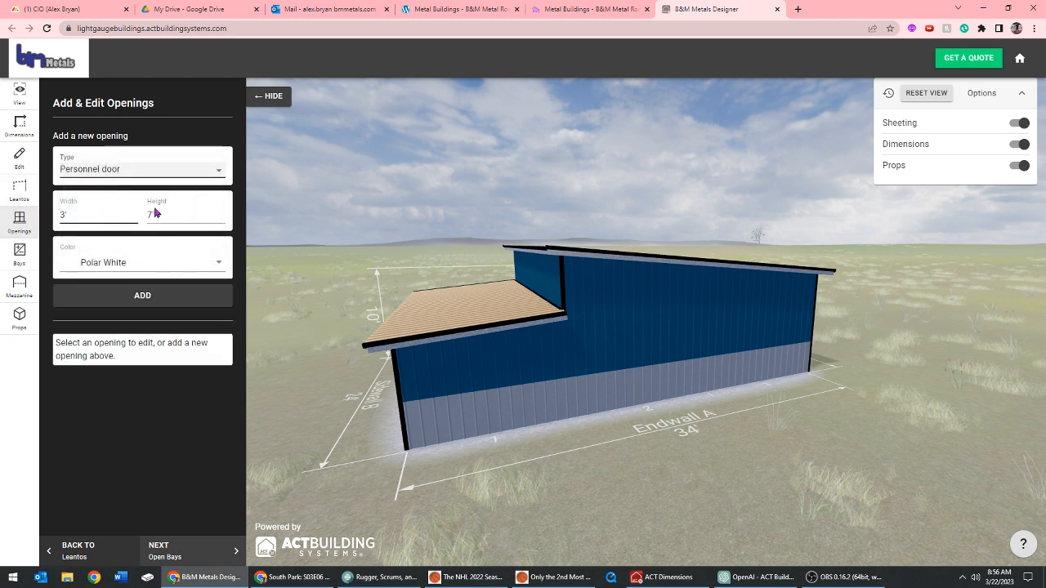
click(118, 274)
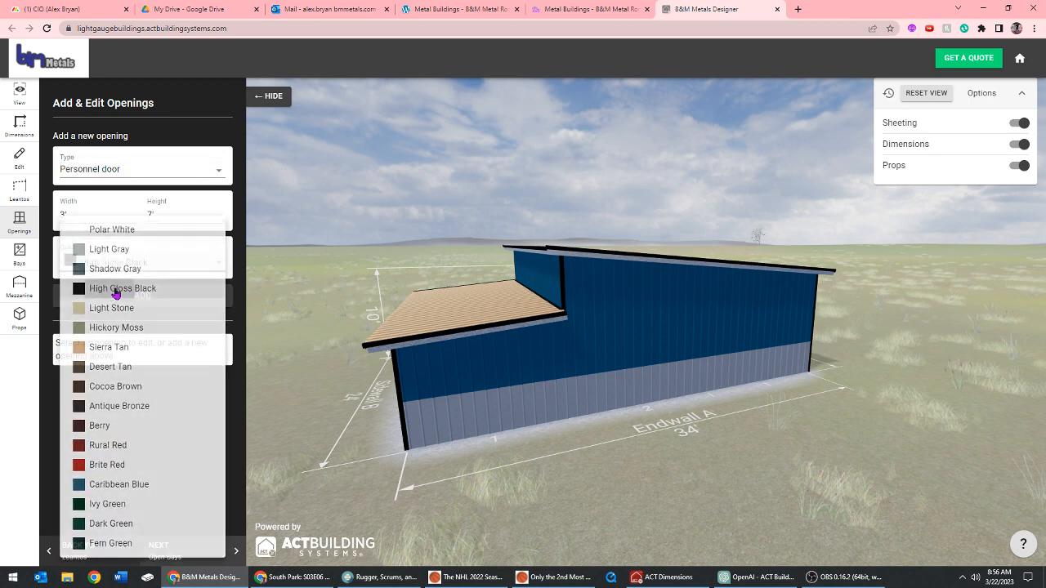
click(121, 287)
click(142, 295)
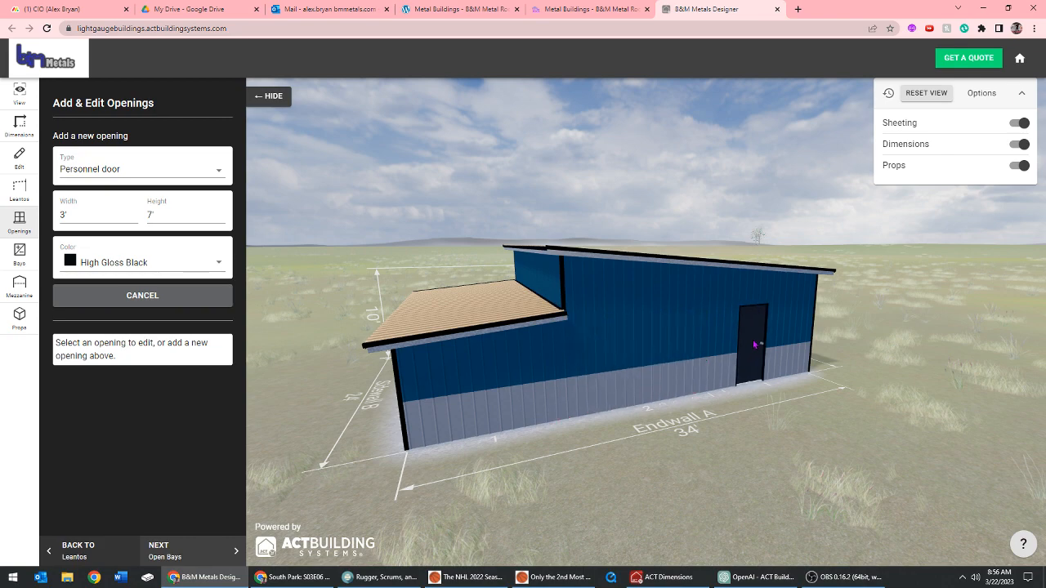
click(758, 344)
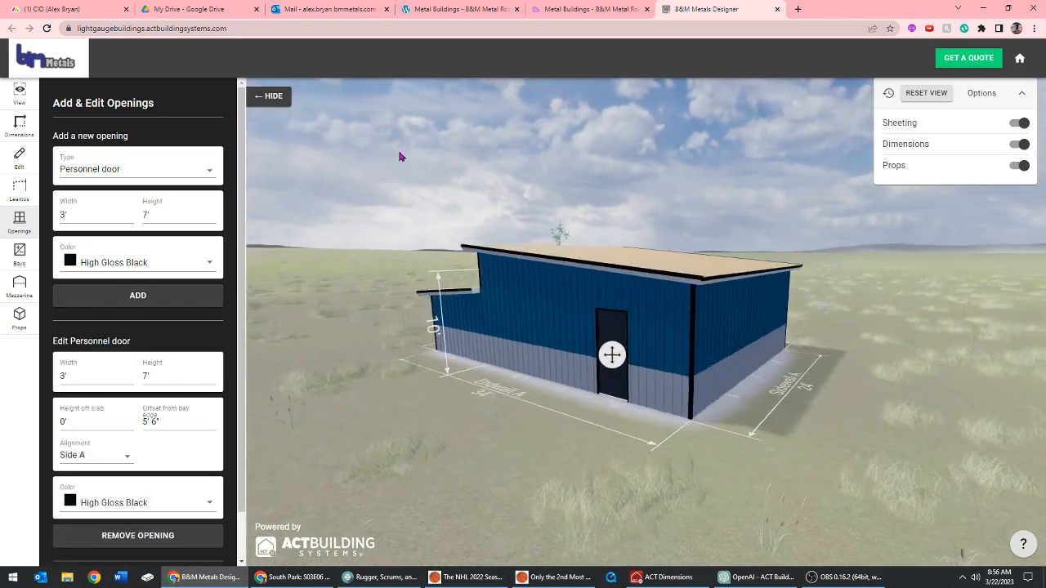
Add a 4' by 4' window to Endwall A, between the personnel door and the lean-to
drag(425, 160, 308, 190)
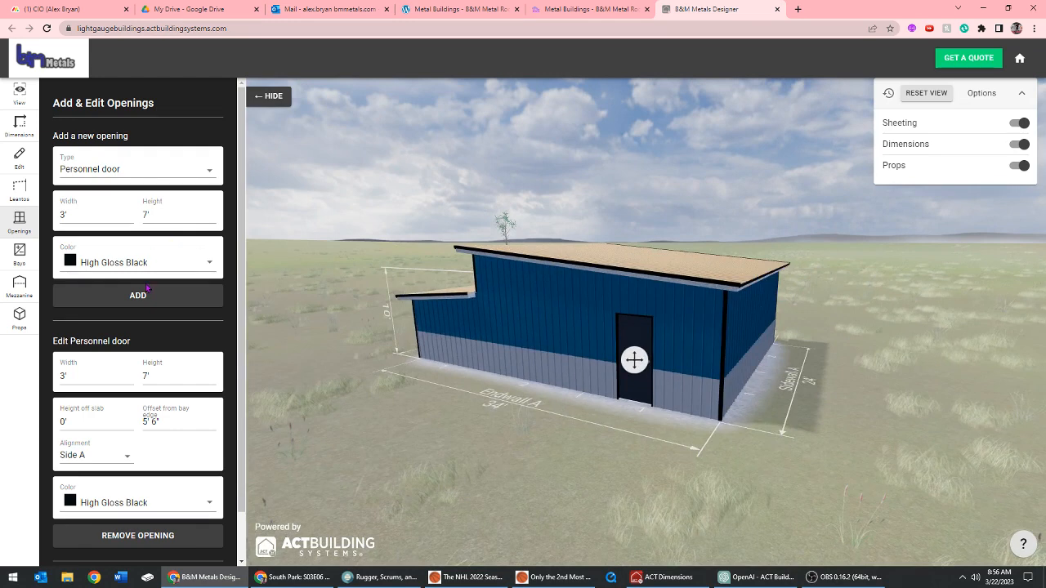
click(137, 170)
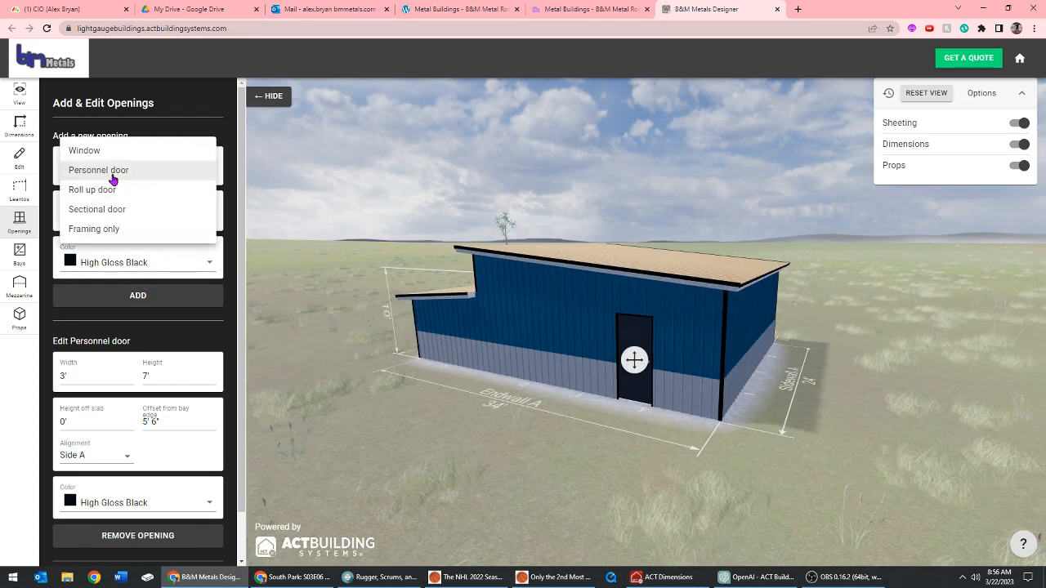
click(114, 152)
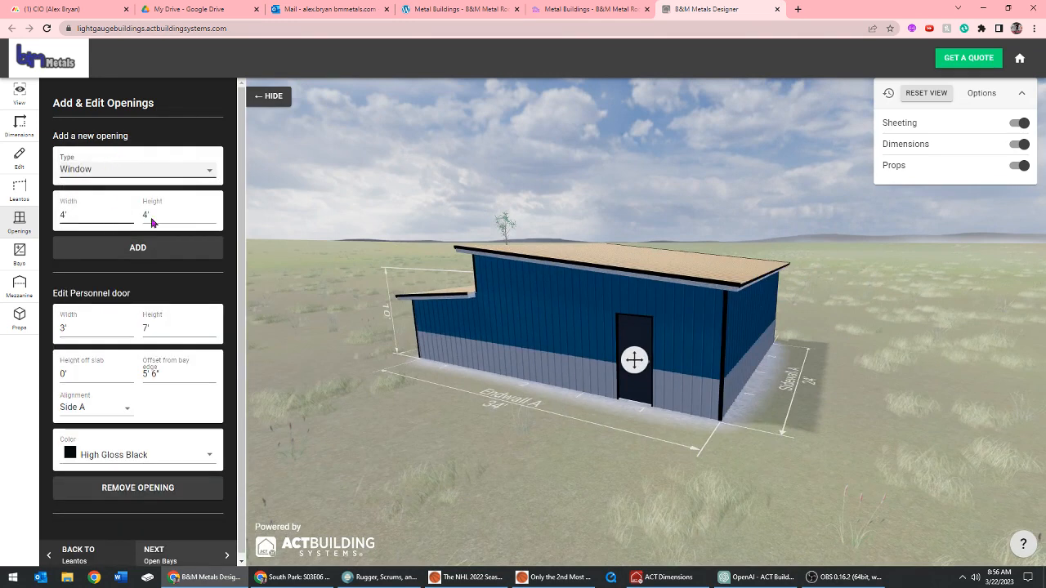
click(138, 248)
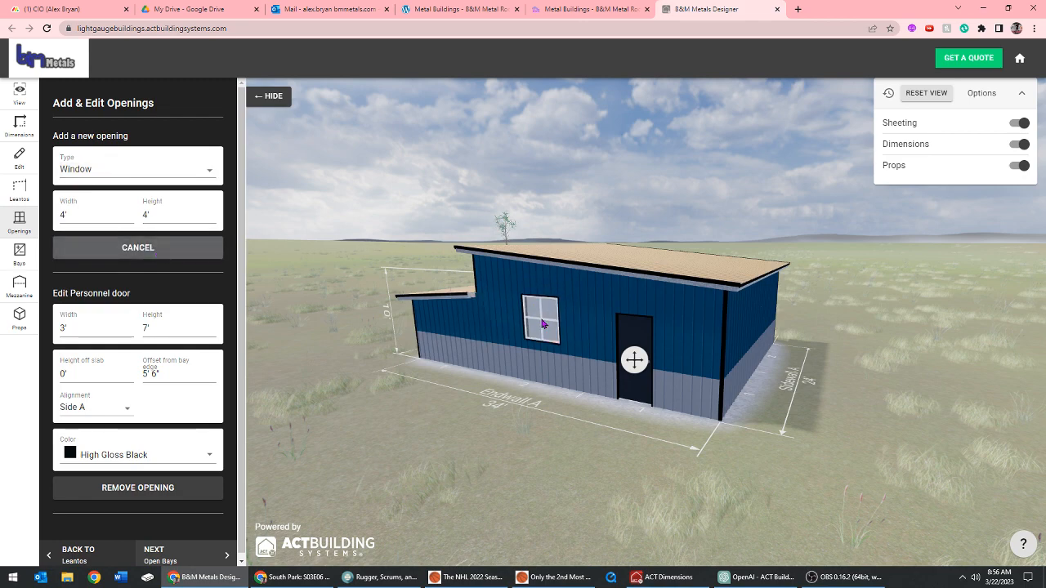
click(542, 325)
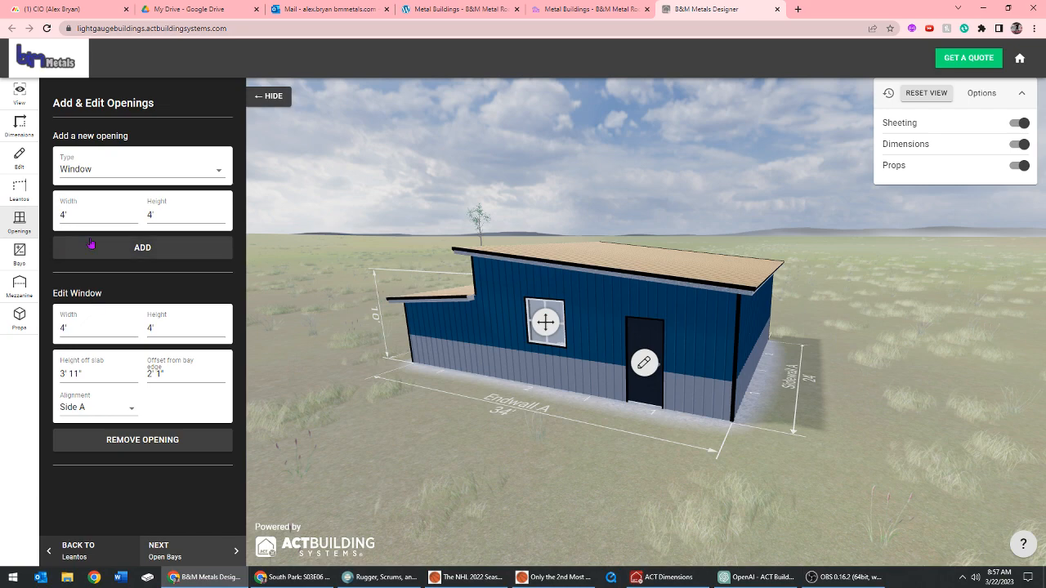
Open up the lean-to by making both Sidewall B bays and its Endwall A and Endwall B bays open
click(19, 253)
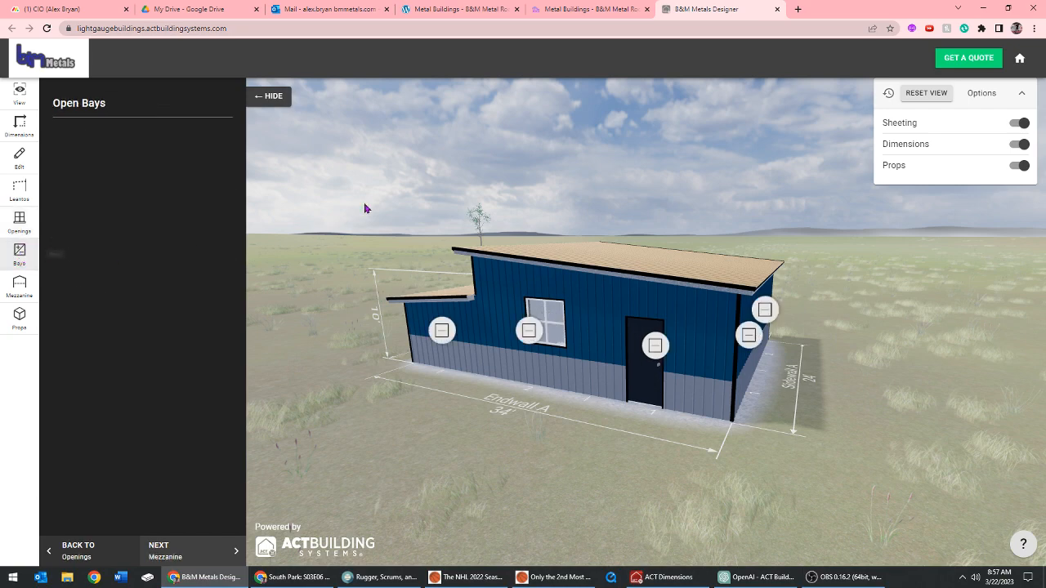
drag(365, 209, 457, 221)
click(552, 367)
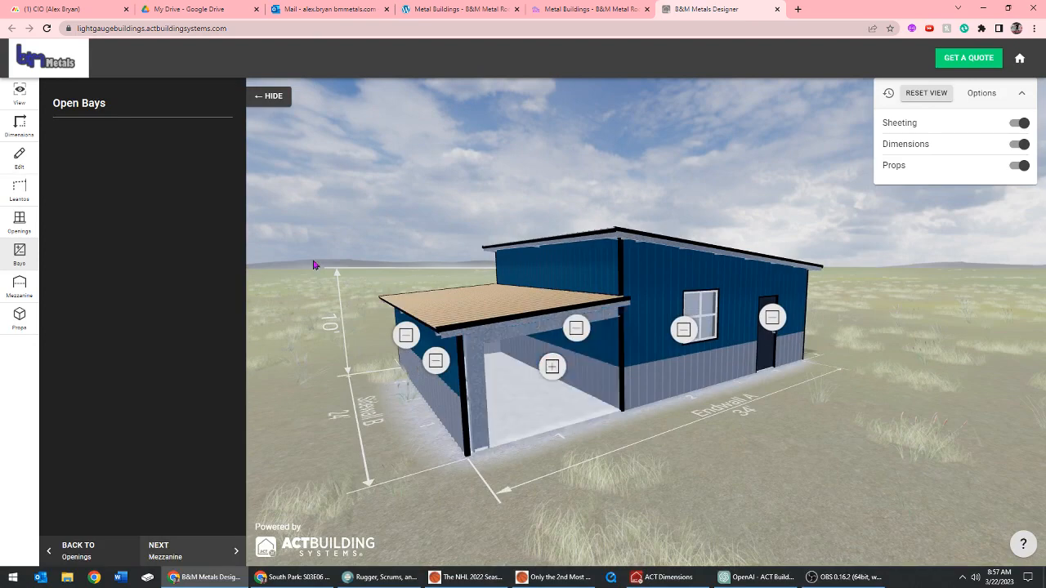
drag(314, 265, 358, 282)
drag(496, 387, 644, 409)
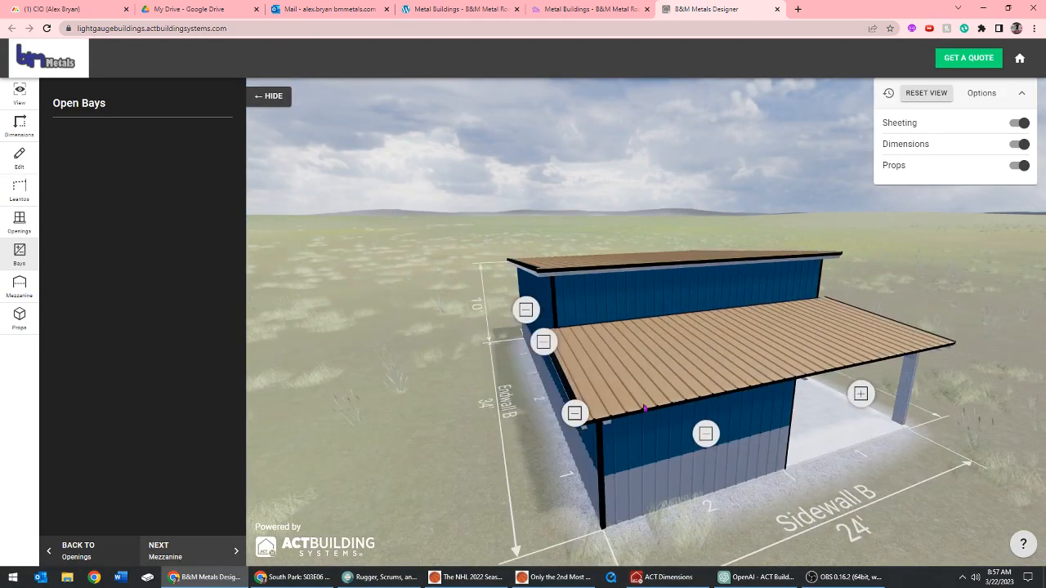
click(706, 437)
mouse_move(358, 315)
mouse_down()
mouse_move(676, 333)
mouse_move(588, 384)
mouse_move(491, 422)
mouse_move(455, 422)
mouse_up()
click(698, 320)
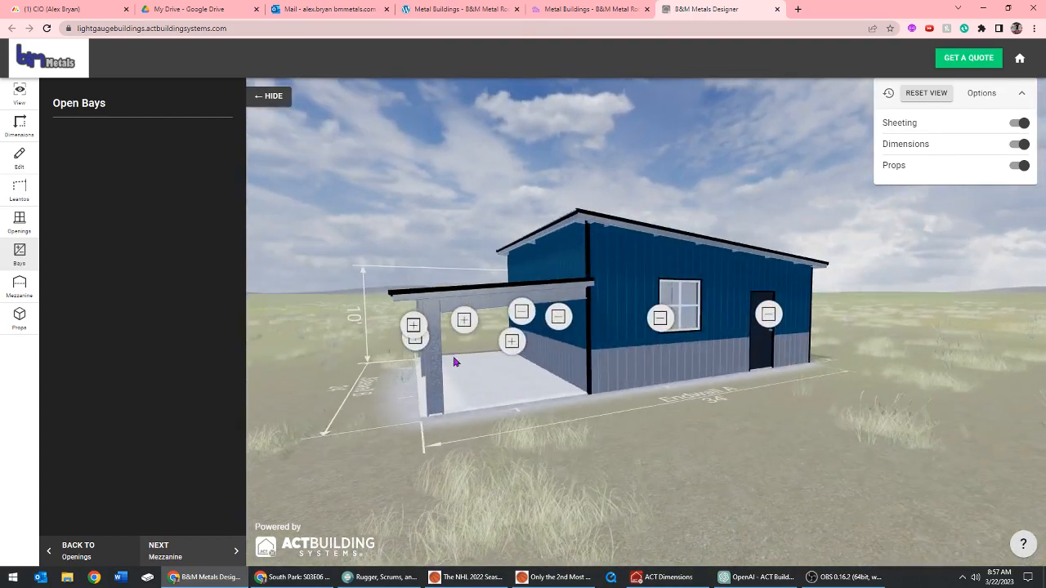
mouse_move(687, 392)
mouse_down()
mouse_move(669, 398)
mouse_move(705, 388)
mouse_move(693, 386)
mouse_up()
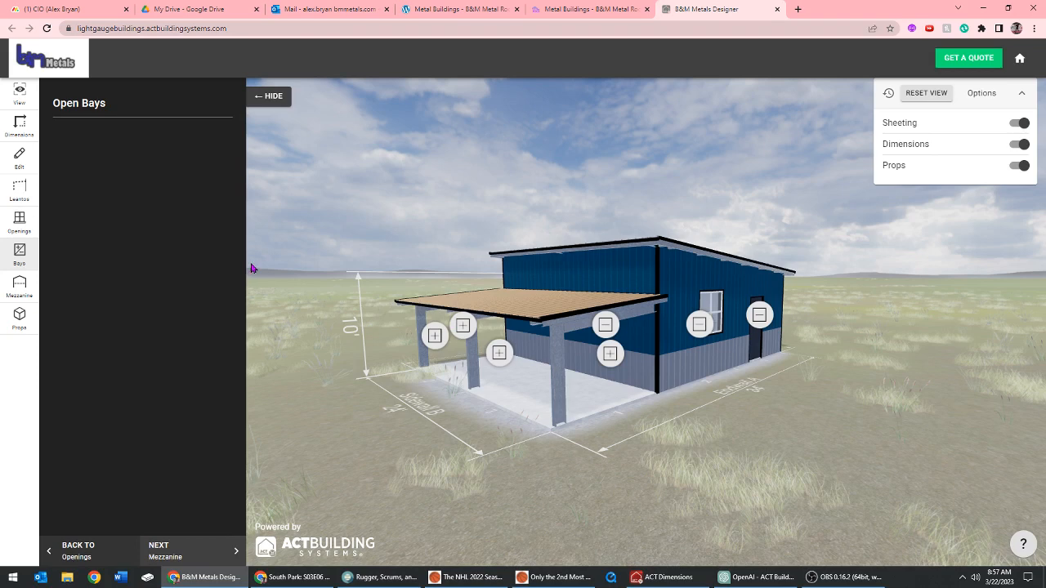
Try a mezzanine with its height set to 5', and remove it again
click(20, 284)
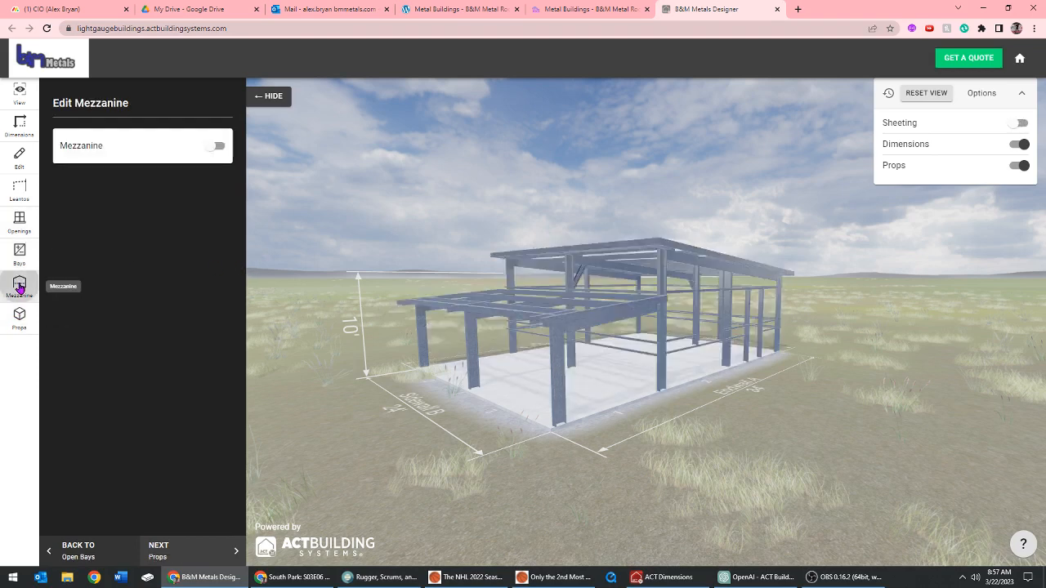
click(214, 147)
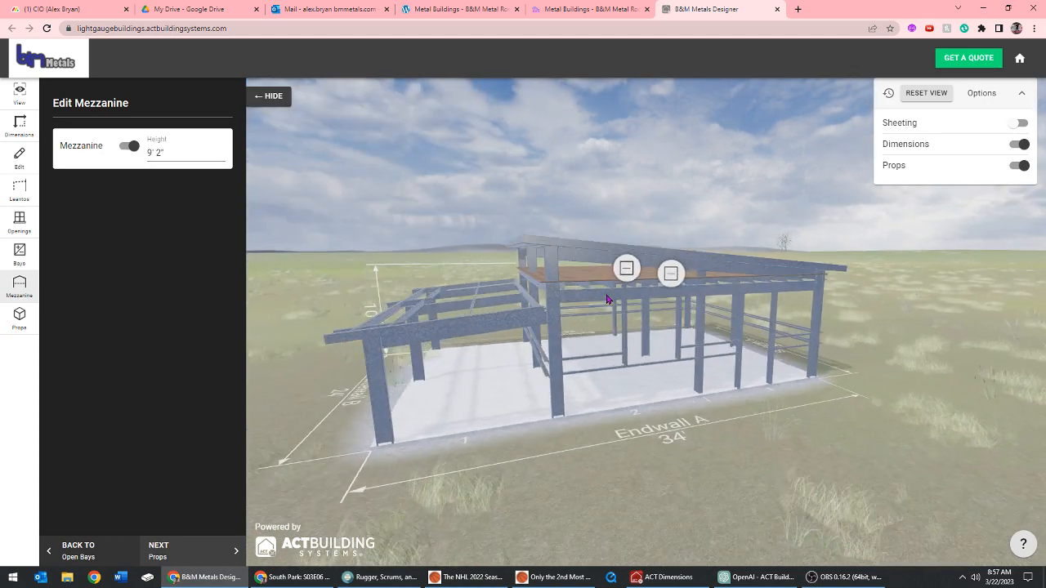
drag(186, 155, 143, 159)
text(5)
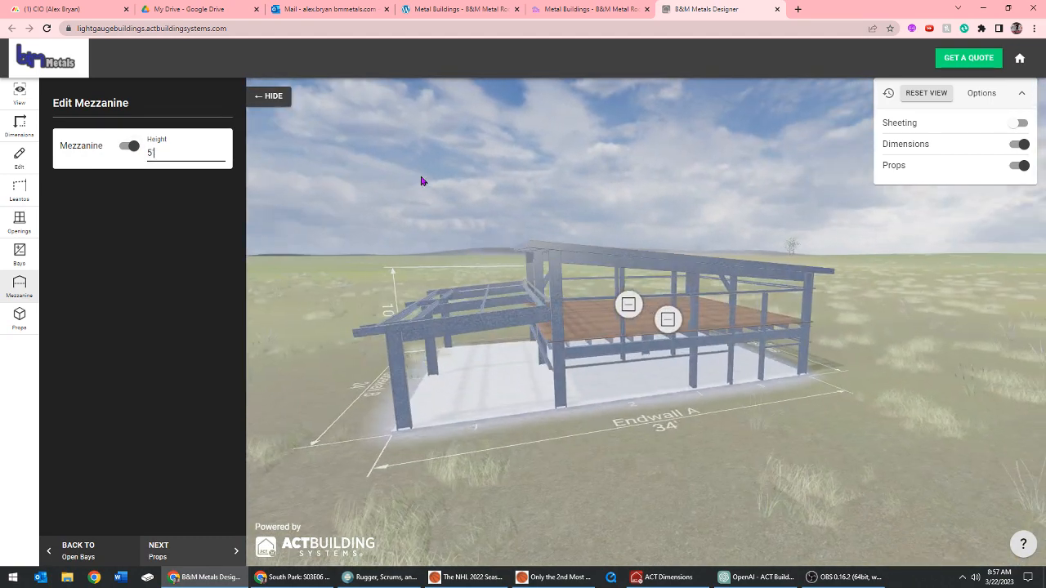
click(132, 147)
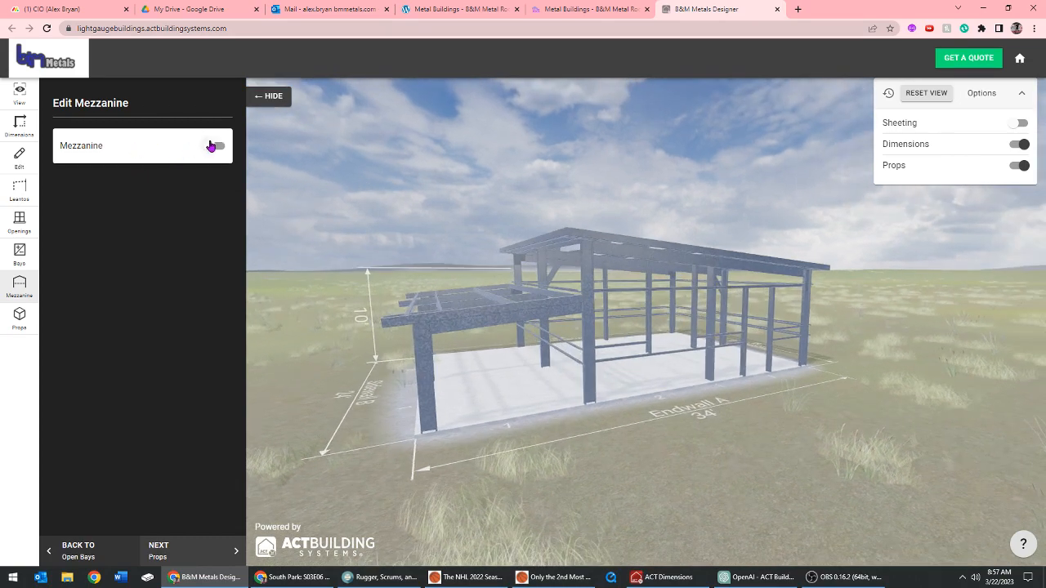
Try a tractor prop inside the main building, view it from several sides, and remove it
click(21, 316)
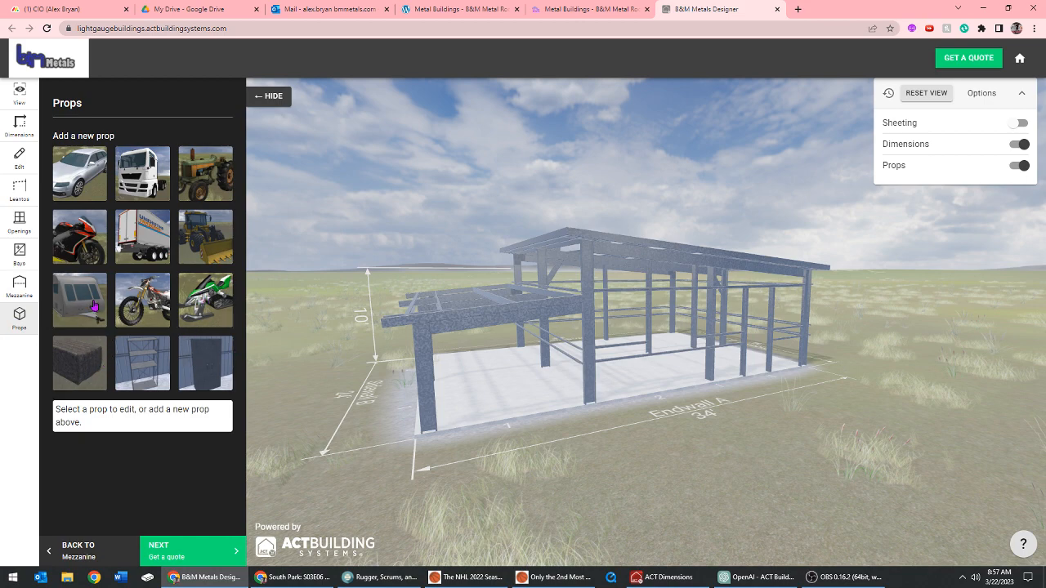
mouse_move(470, 194)
mouse_down()
mouse_move(421, 195)
mouse_move(468, 196)
mouse_move(457, 193)
mouse_up()
click(206, 174)
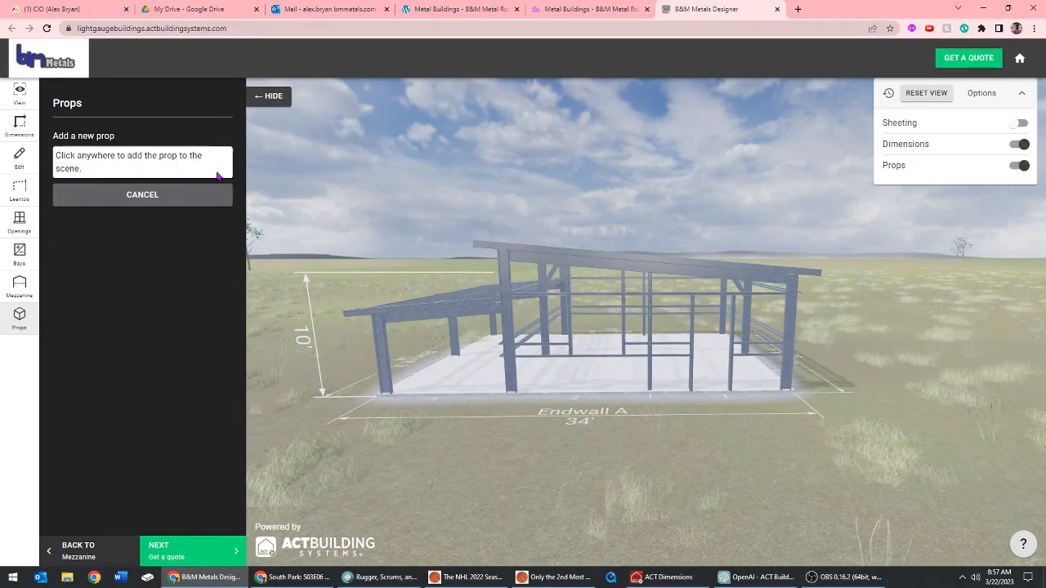
click(685, 359)
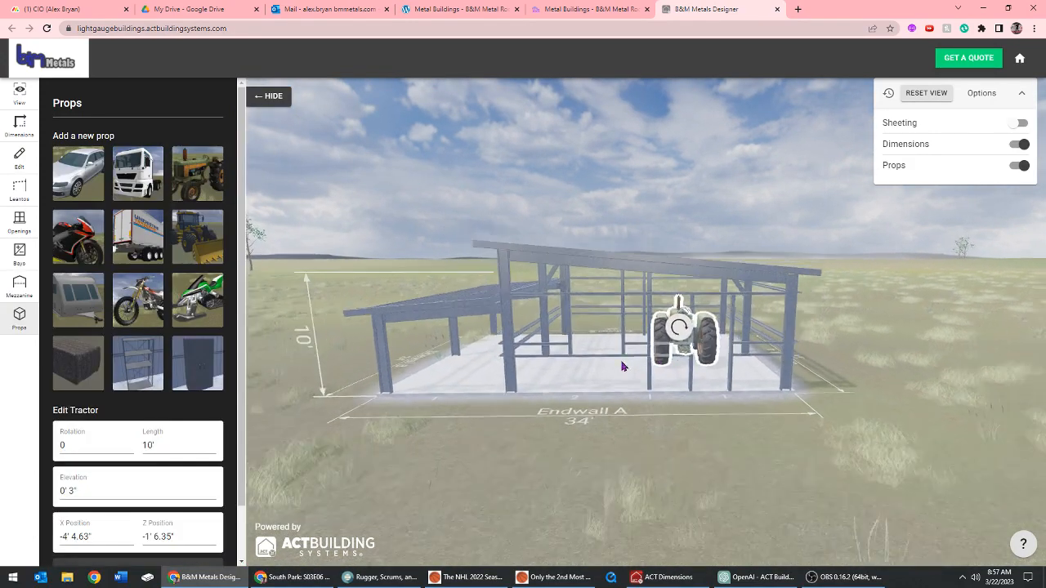
scroll(621, 366, down, 3)
drag(661, 369, 650, 388)
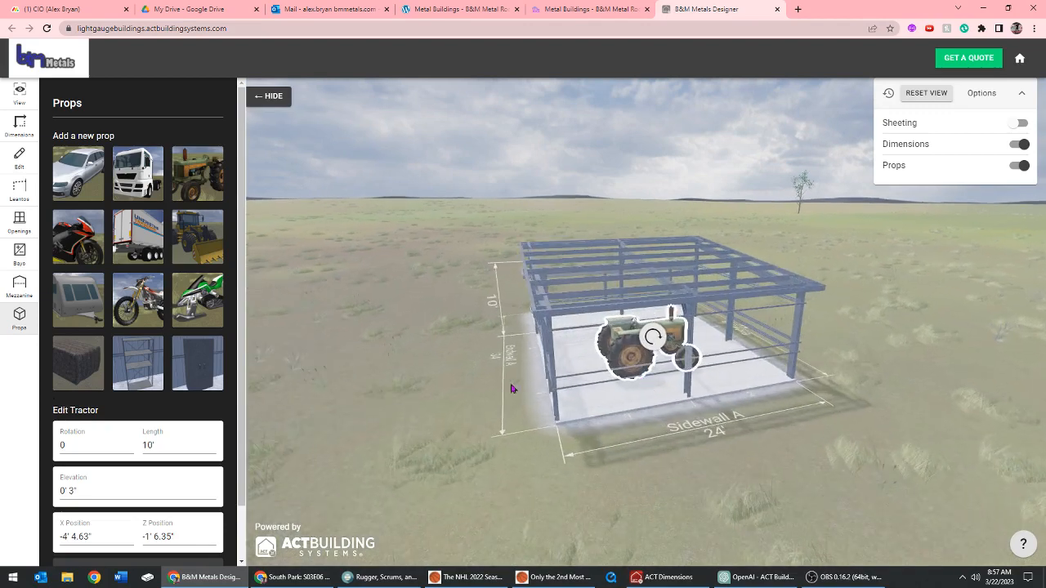
drag(511, 389, 478, 386)
scroll(164, 422, down, 1)
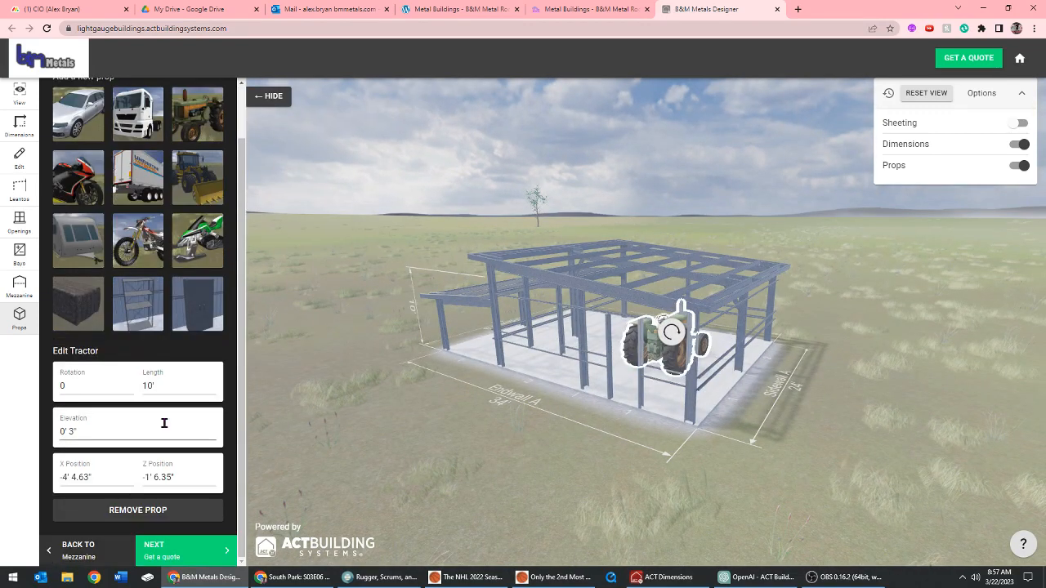
click(175, 516)
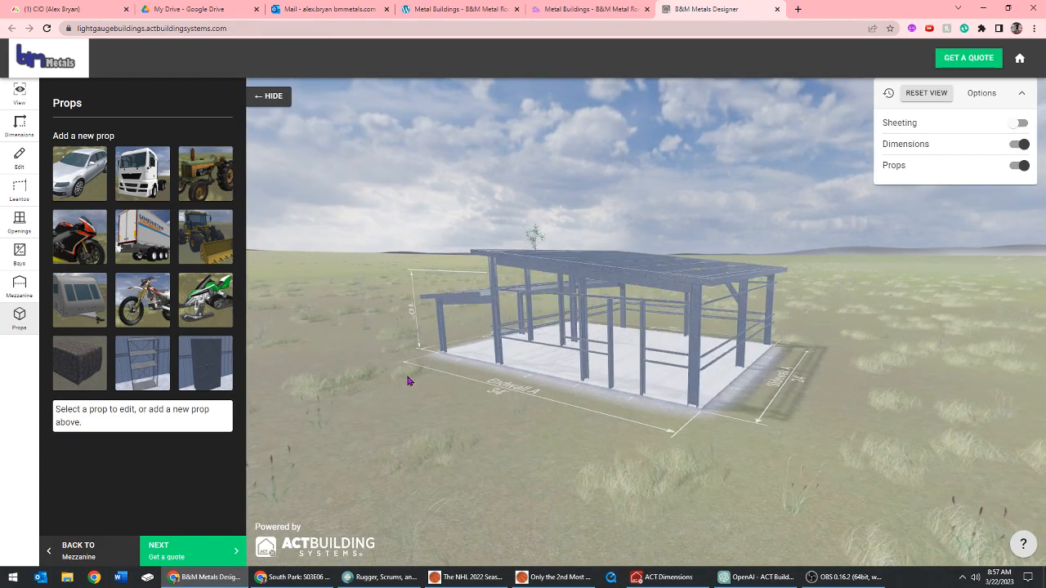
Place a tractor prop on the main building's slab near the corner of Endwall A and Sidewall A
click(210, 181)
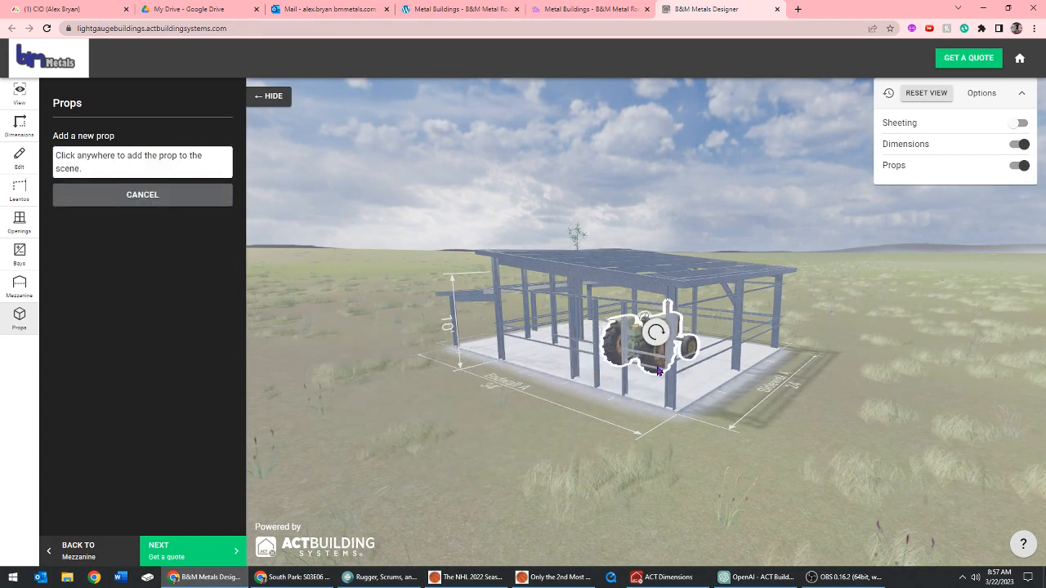
click(670, 368)
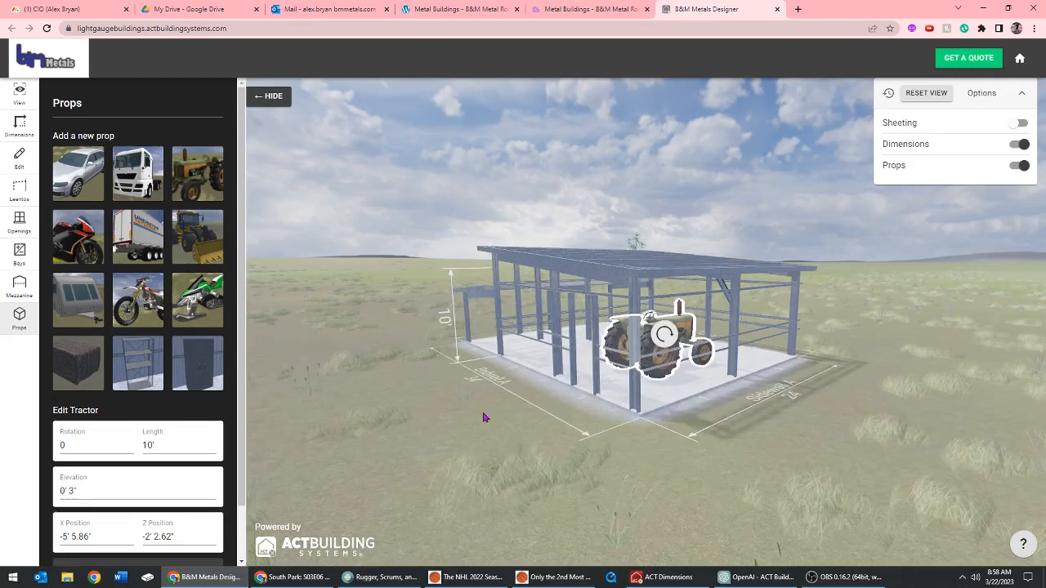
Return to the sheeted exterior view of the building and look at it from the Endwall A side
drag(483, 414, 474, 416)
click(21, 95)
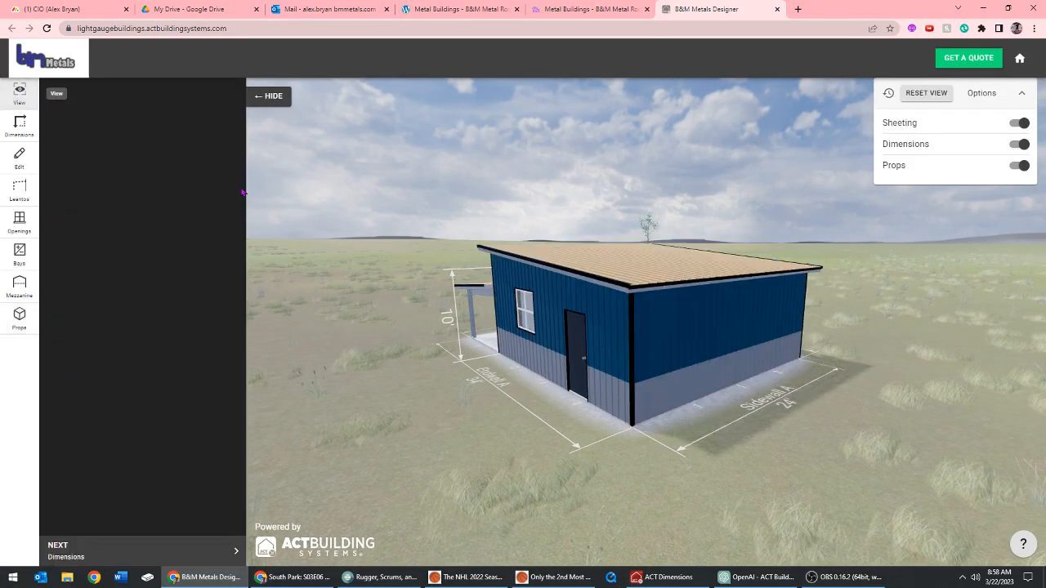
drag(434, 237, 449, 219)
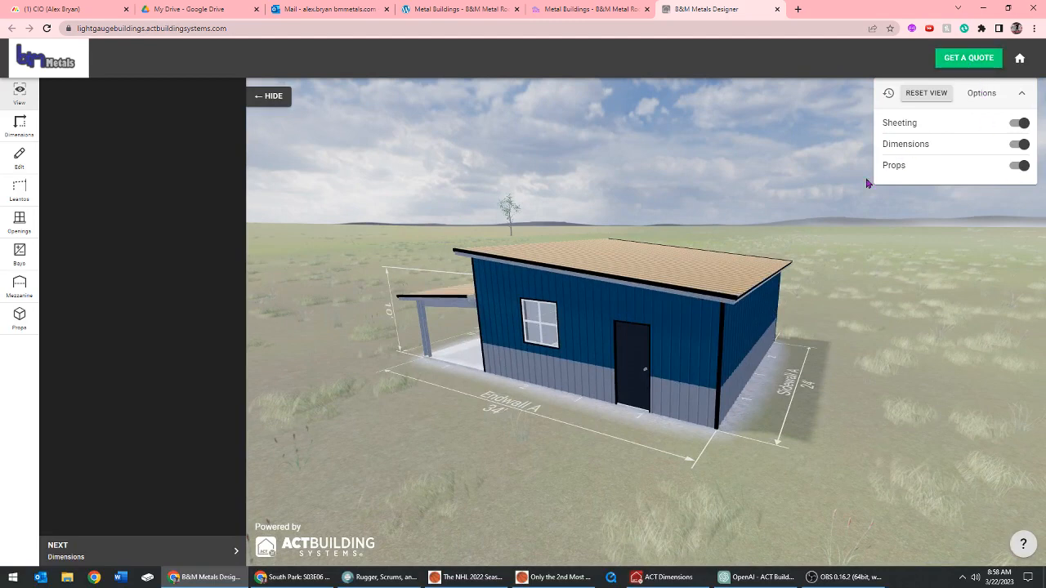
Request a quote for the building, filling in the name, company, site address, phone and email from the saved address, and submit it
click(967, 64)
click(494, 225)
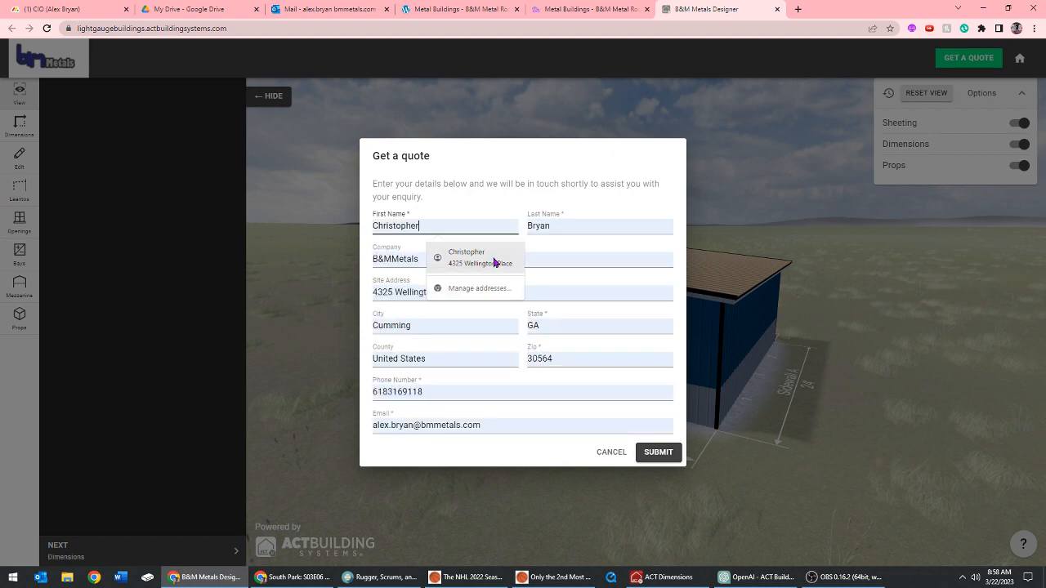
click(500, 260)
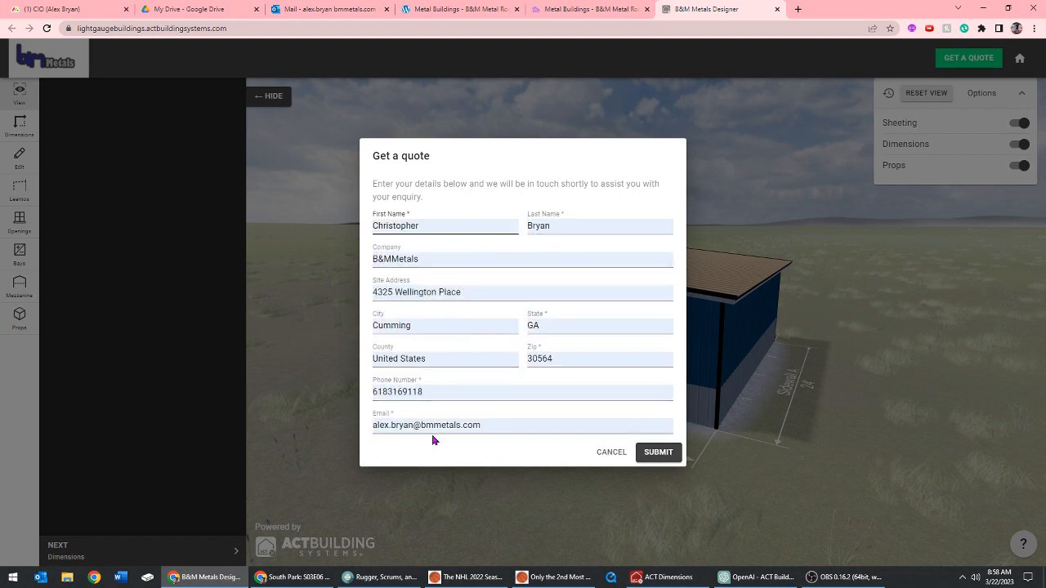
click(660, 456)
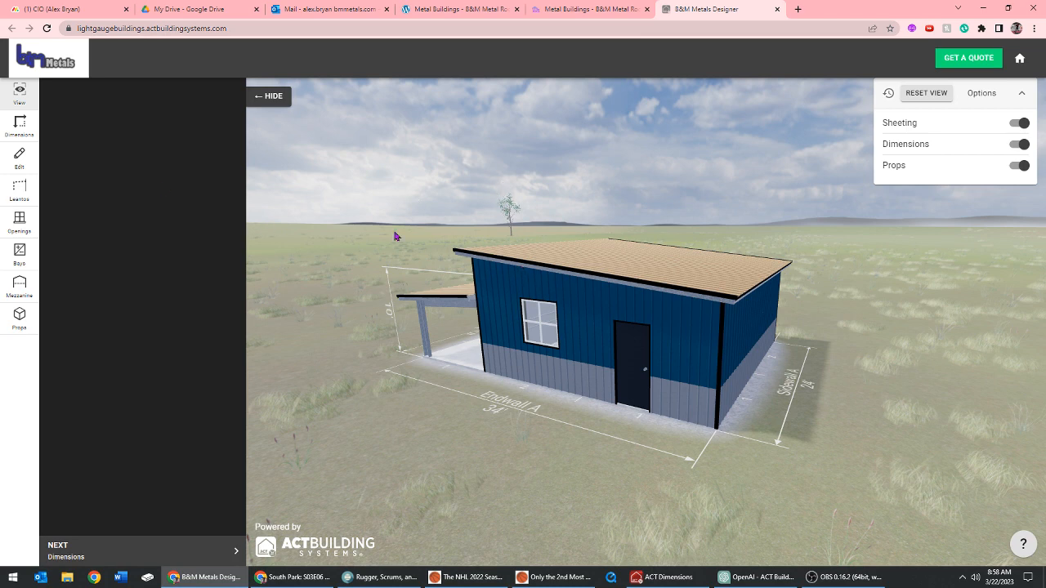
Inspect the finished building around the Endwall A and Sidewall A corner, hiding the sheeting briefly and showing it again
drag(536, 372, 583, 153)
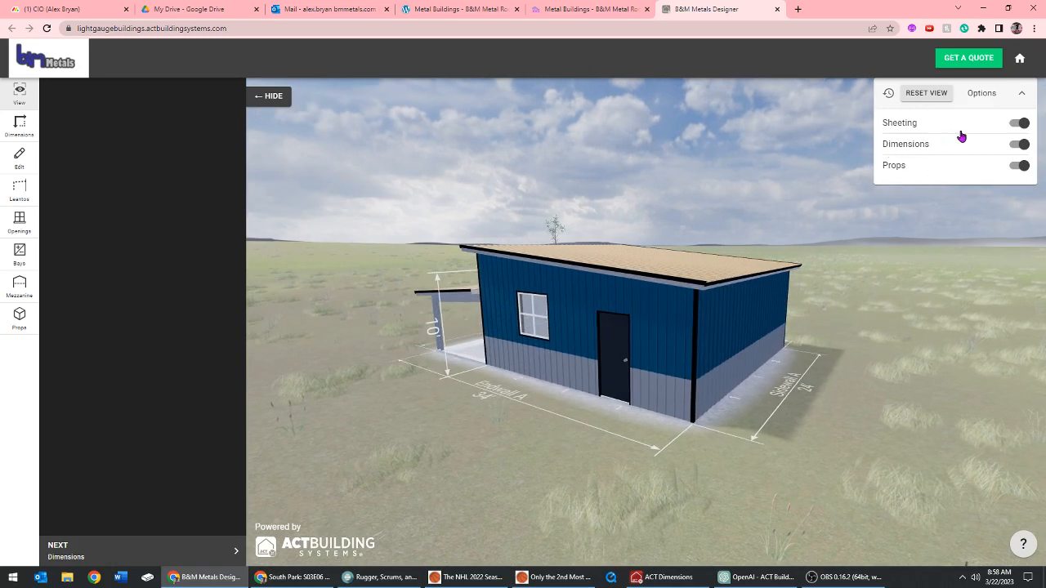
click(1019, 124)
click(1020, 123)
scroll(658, 237, up, 5)
scroll(657, 236, down, 3)
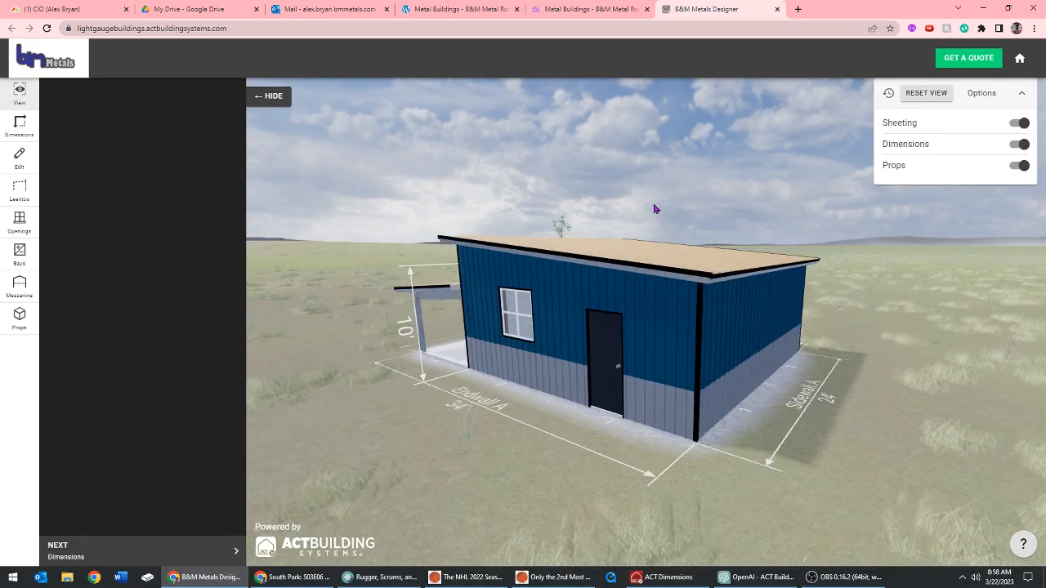
mouse_move(654, 205)
mouse_down()
mouse_move(713, 214)
mouse_move(648, 209)
mouse_up()
scroll(546, 212, down, 2)
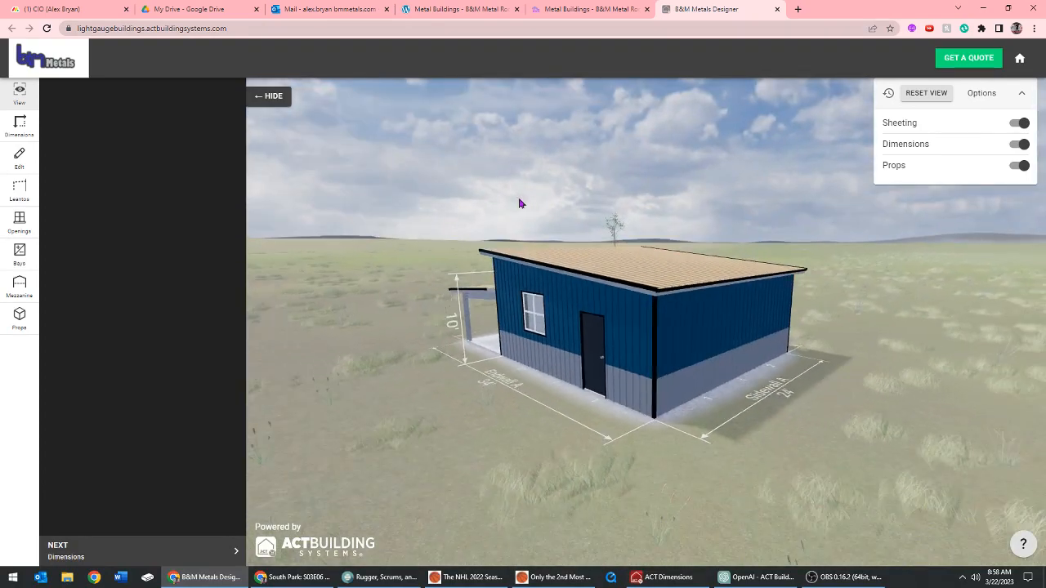
mouse_move(521, 203)
mouse_down()
mouse_move(619, 201)
mouse_move(548, 194)
mouse_move(532, 129)
mouse_move(526, 194)
mouse_move(537, 200)
mouse_up()
scroll(532, 199, up, 3)
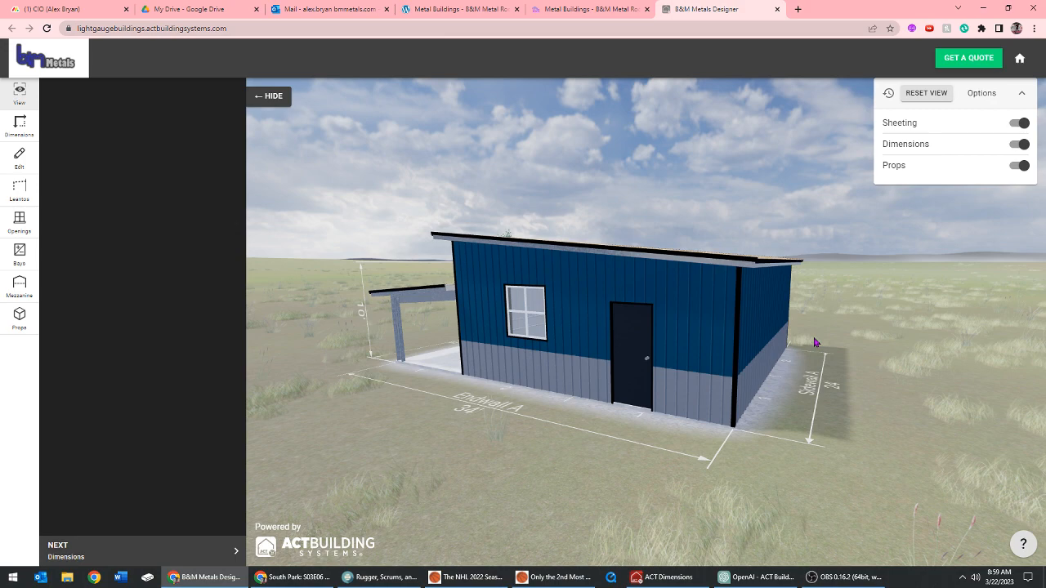
drag(643, 359, 641, 359)
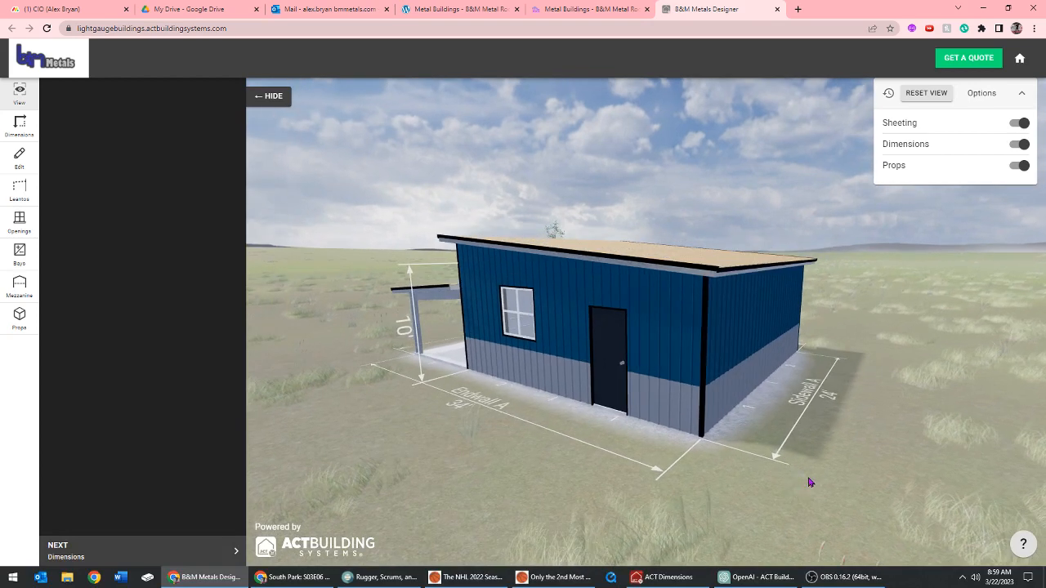
mouse_move(860, 581)
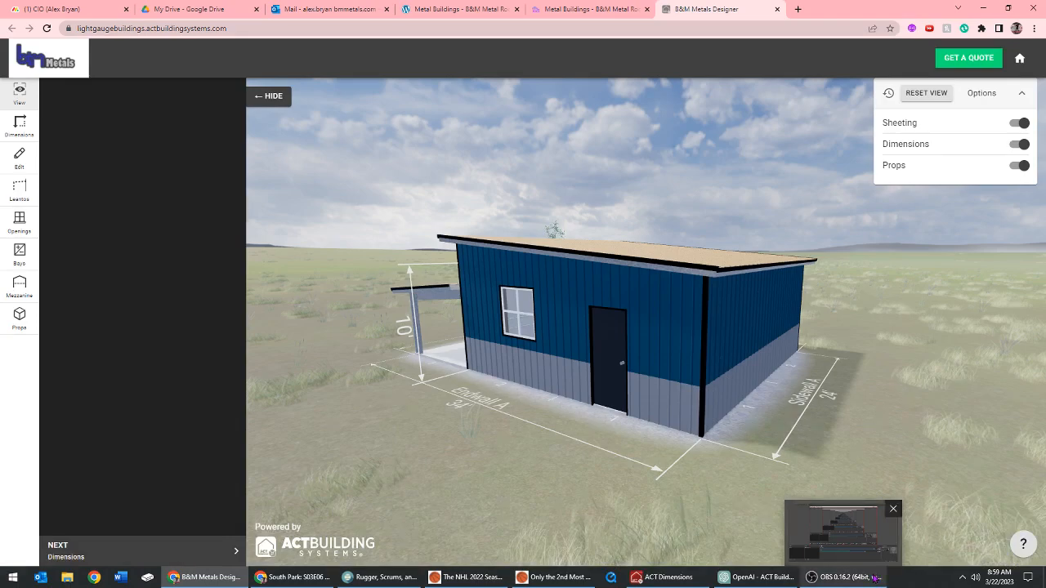
click(874, 578)
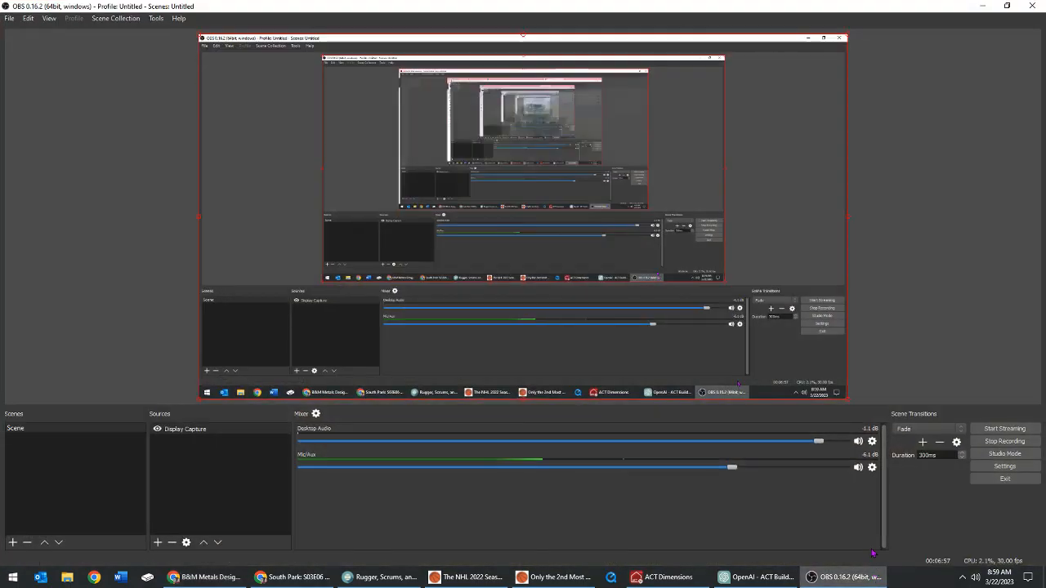